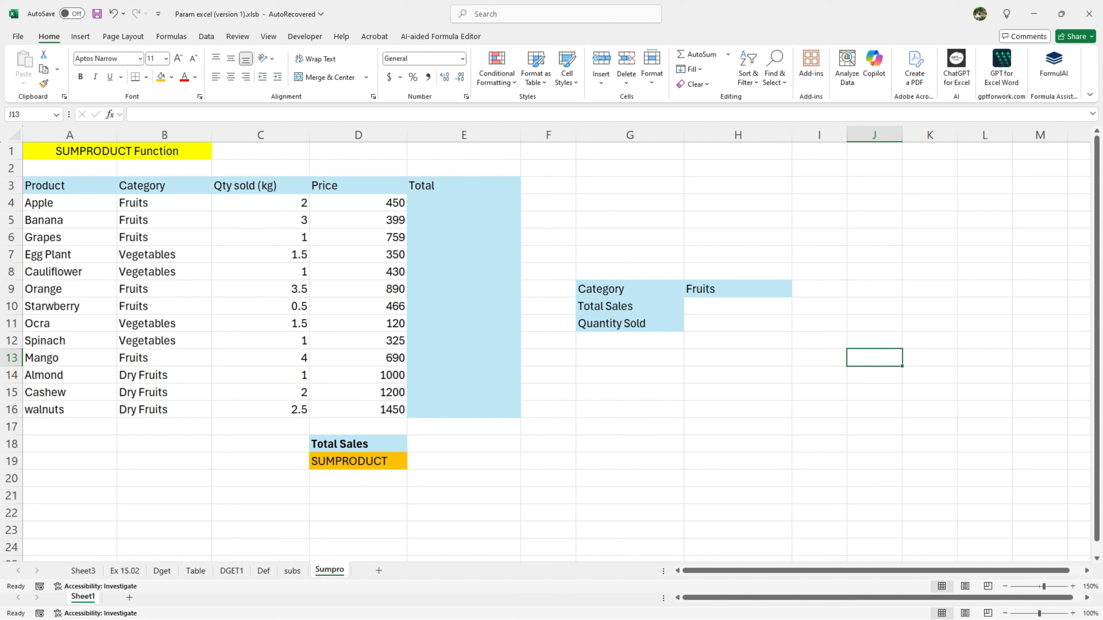
drag(69, 185, 70, 271)
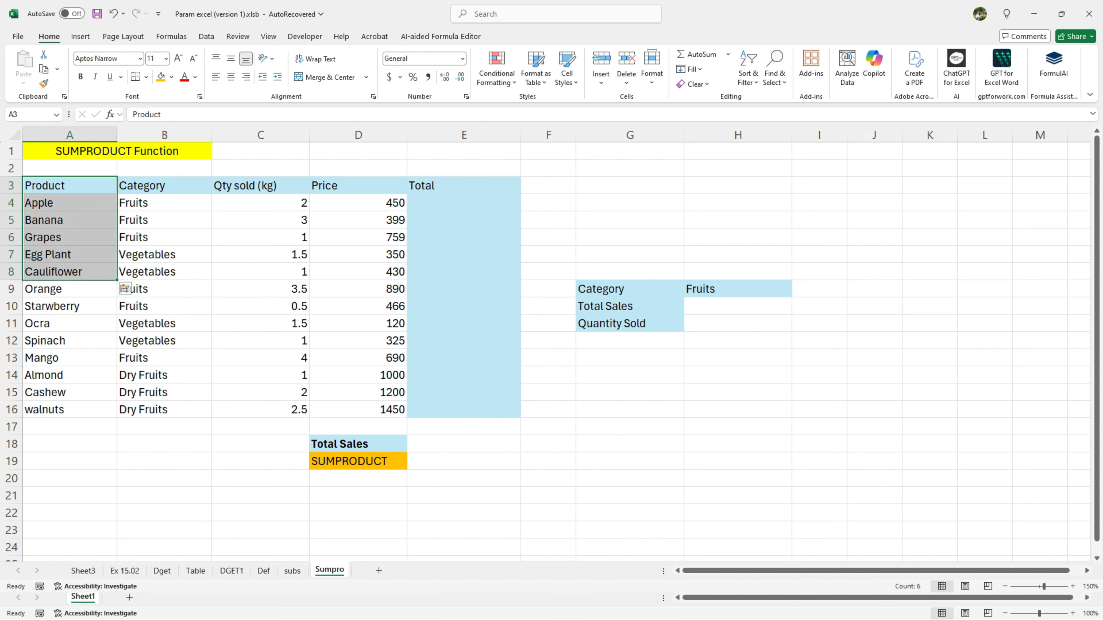
click(164, 185)
click(261, 185)
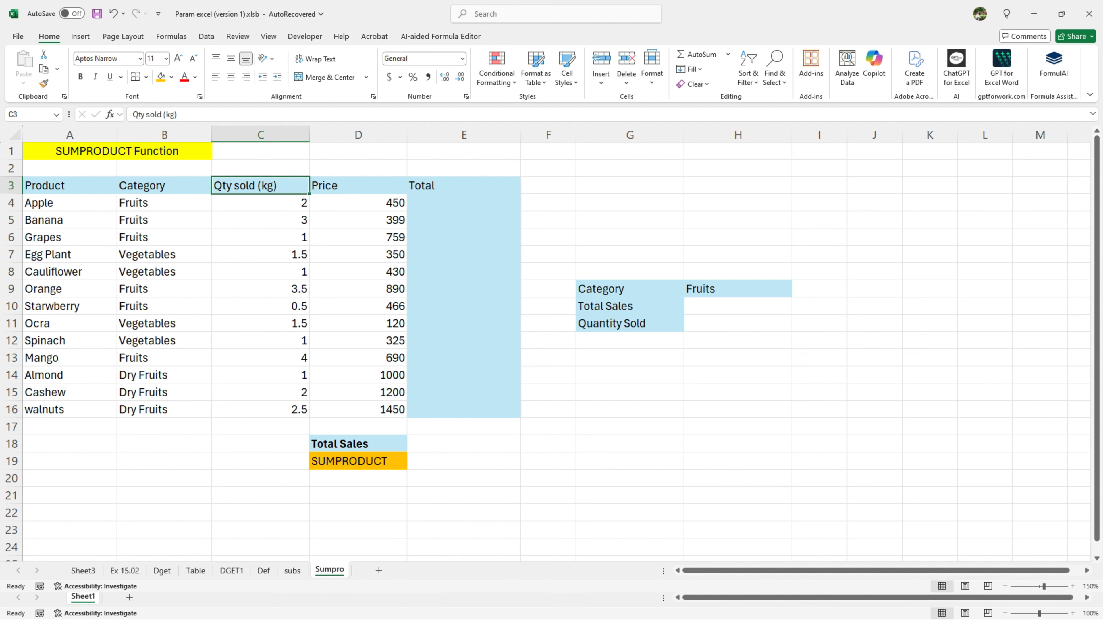
click(358, 186)
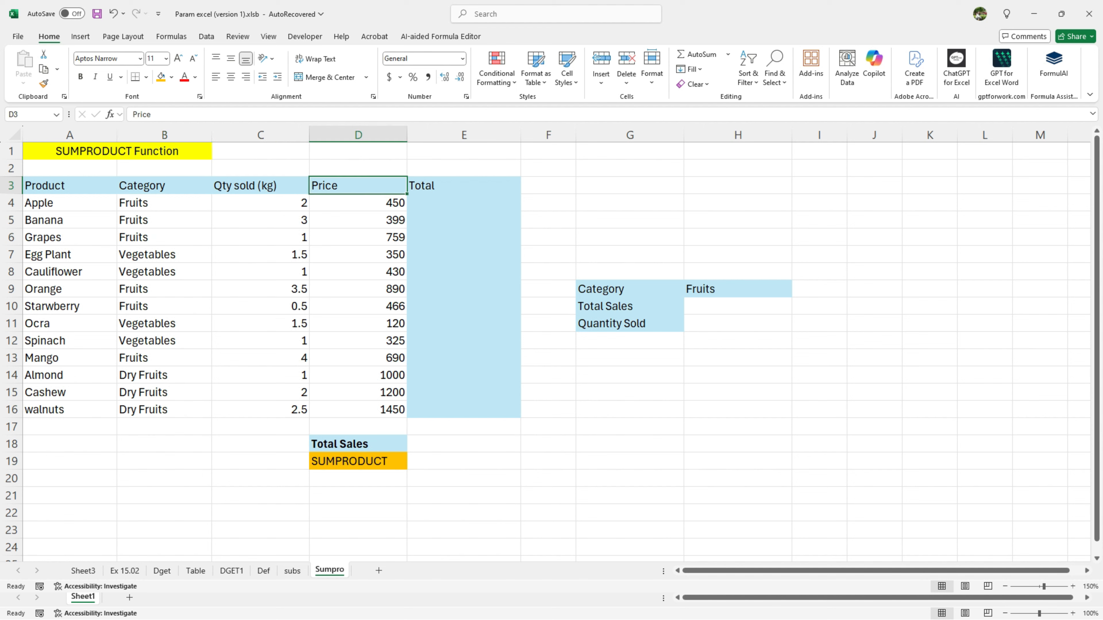
click(358, 444)
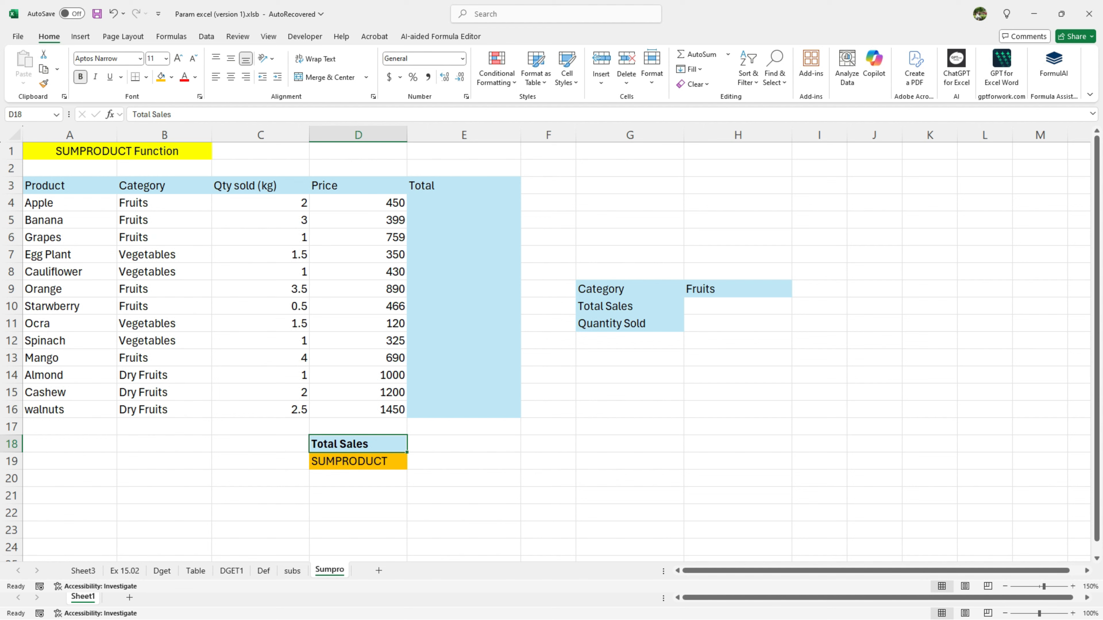
Calculate the Apple total in E4 as =C4*D4 and fill the formula down through E16.
click(463, 203)
text(=)
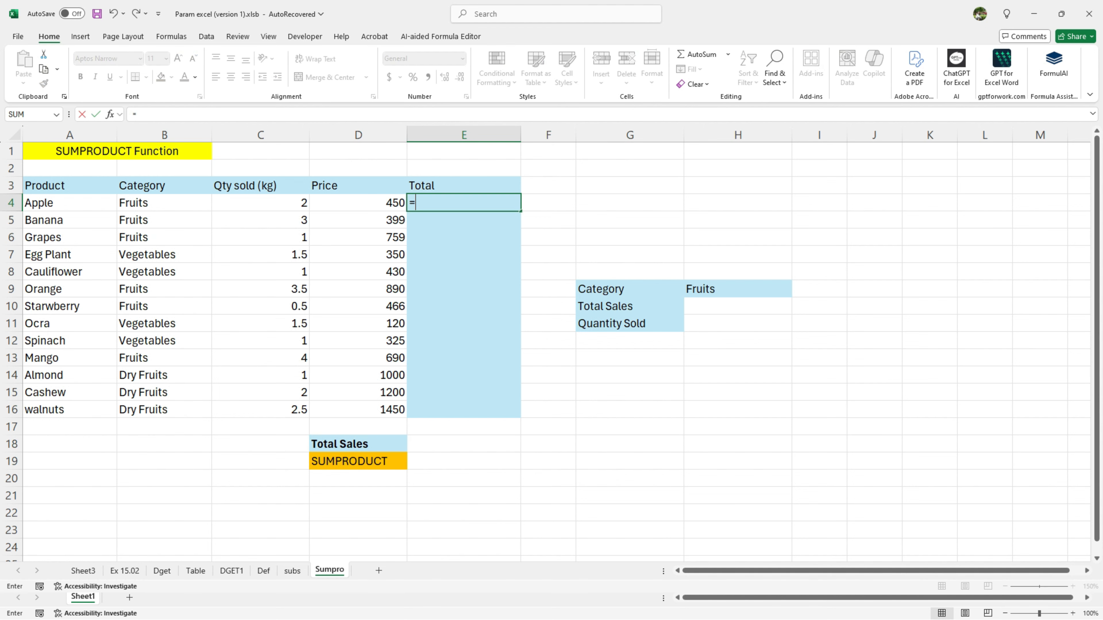
click(261, 203)
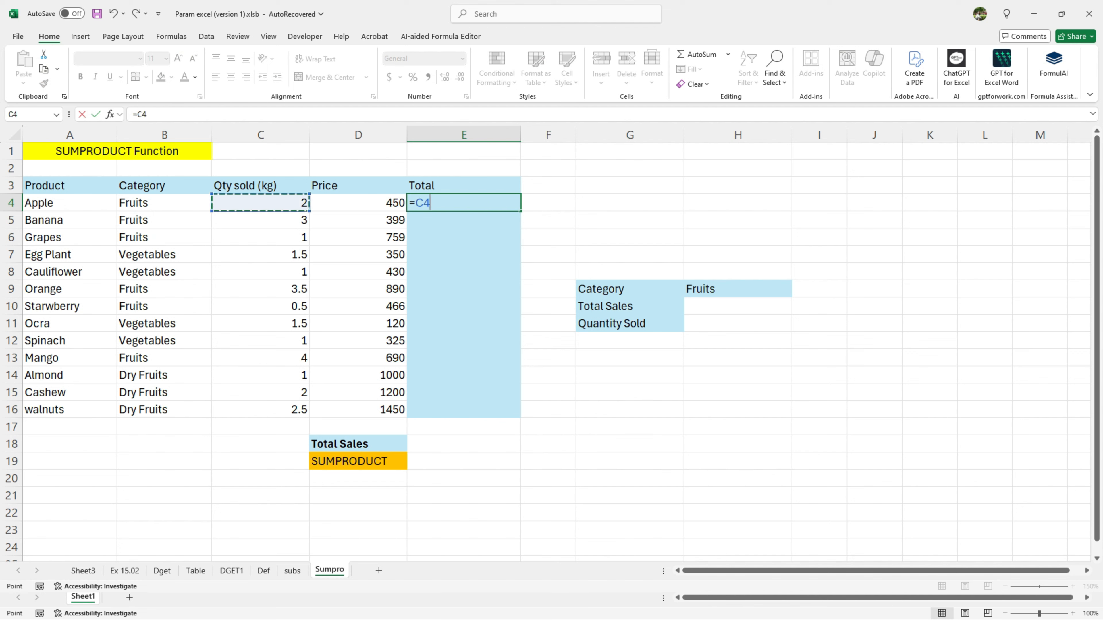
text(*)
click(358, 203)
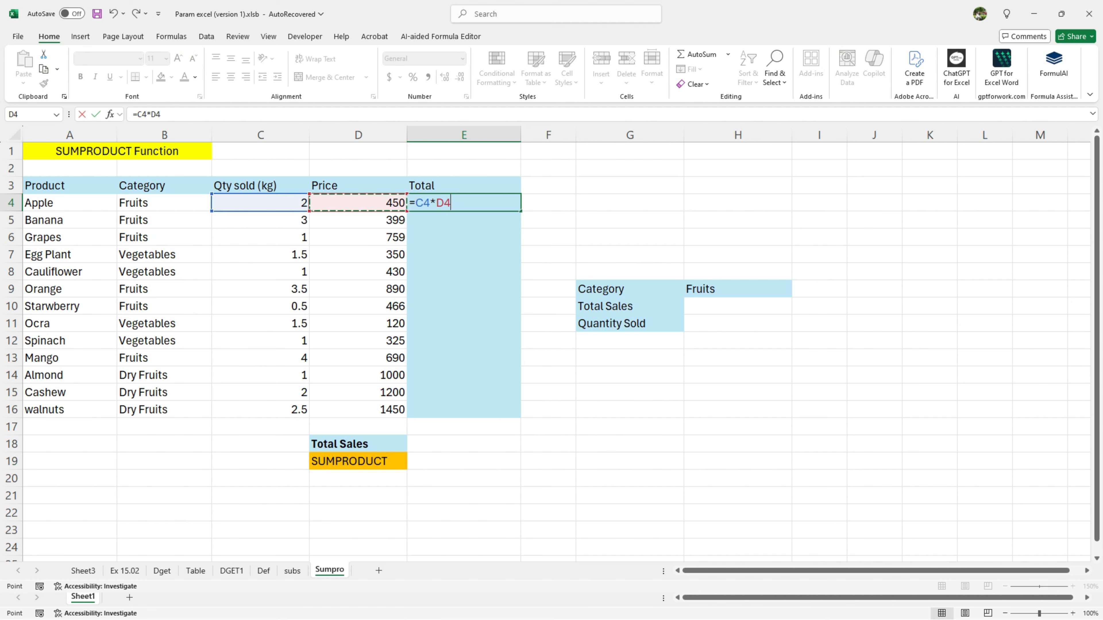
key(Return)
click(464, 203)
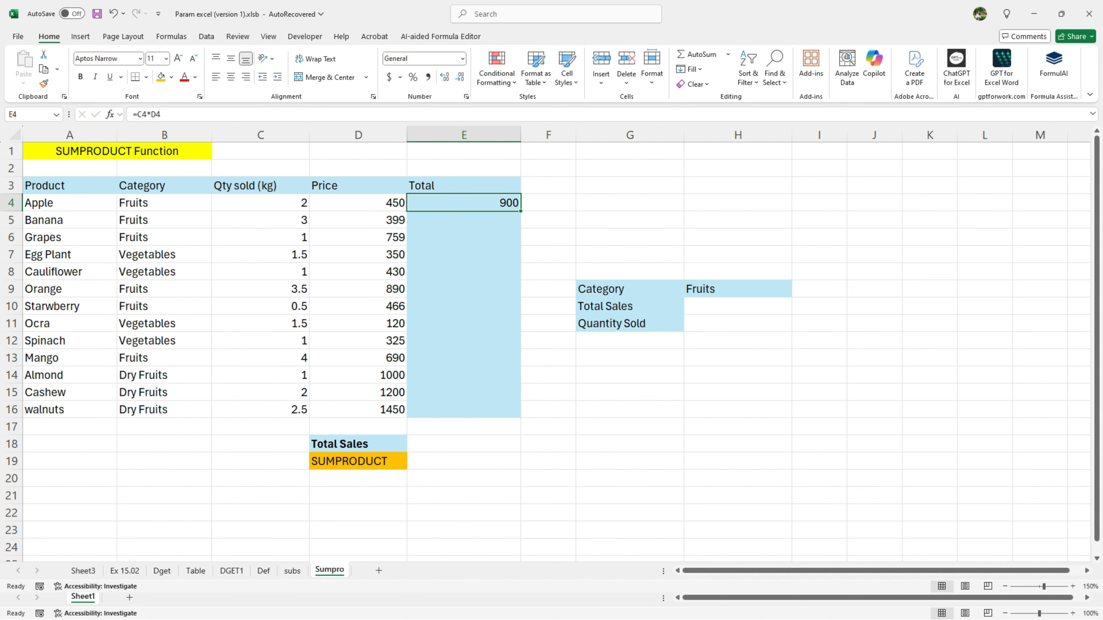
drag(521, 211, 521, 418)
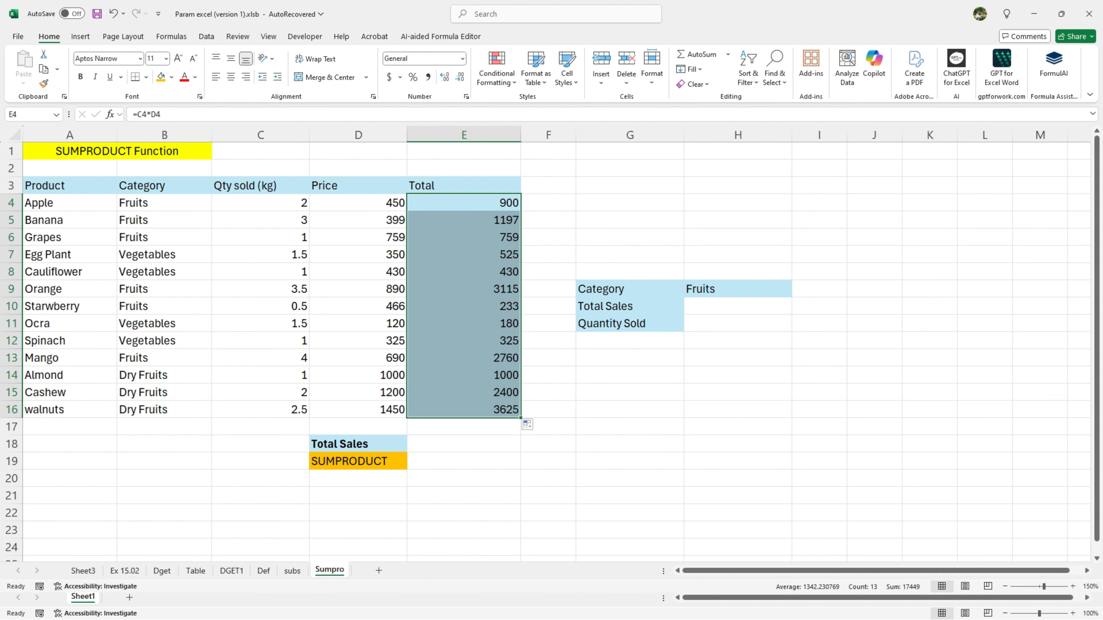
Add up the Total column in E18, beside Total Sales, with a SUM of E4:E16.
click(463, 444)
text(=sum)
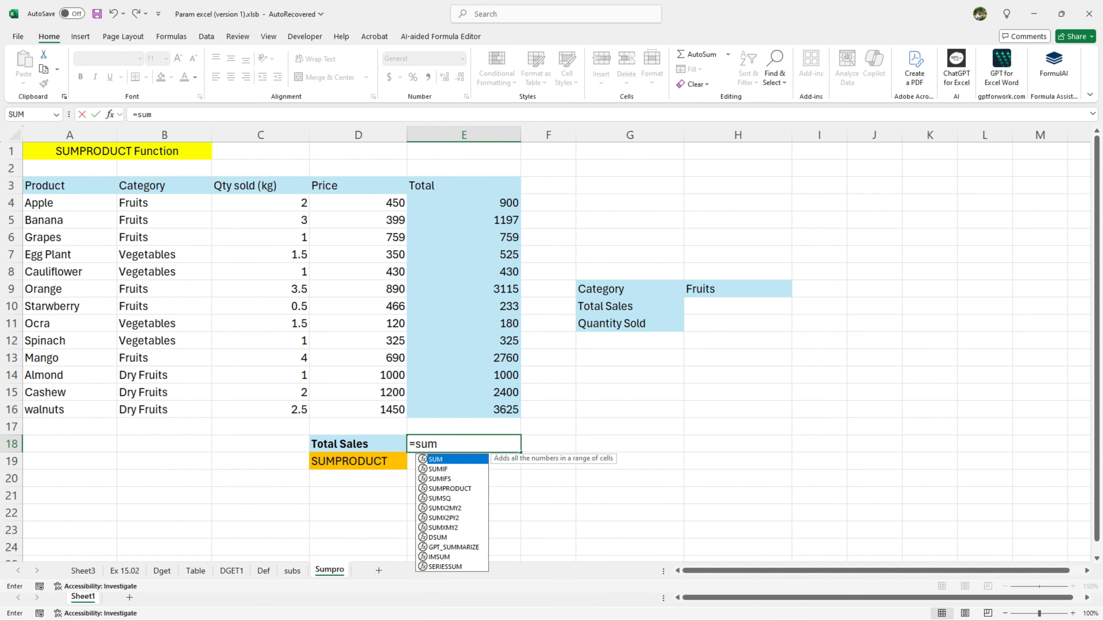
key(Tab)
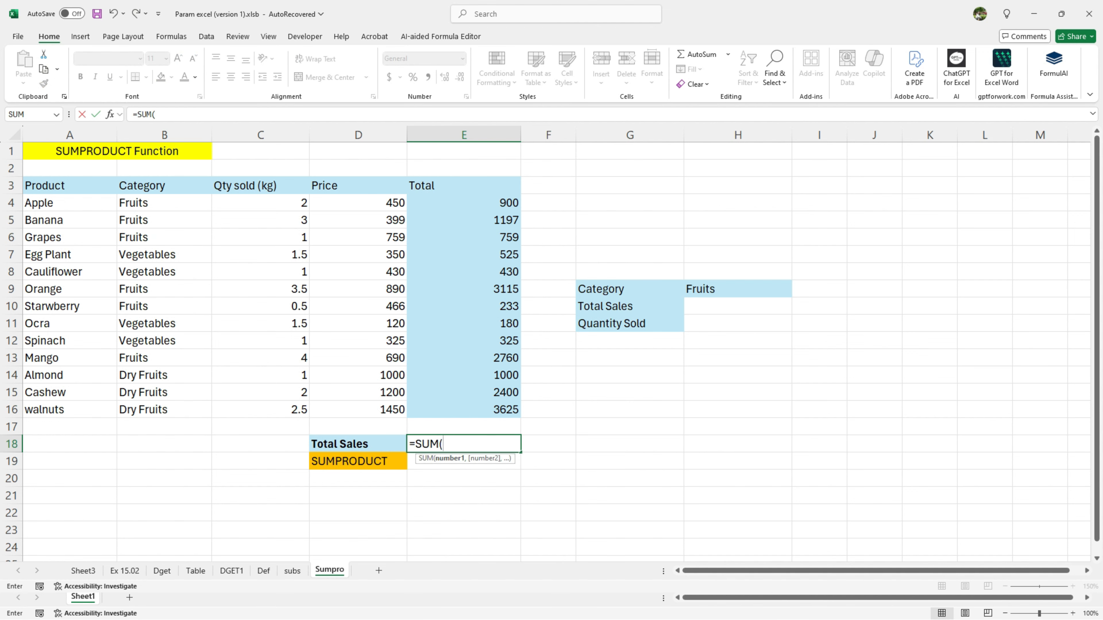
drag(500, 203, 516, 412)
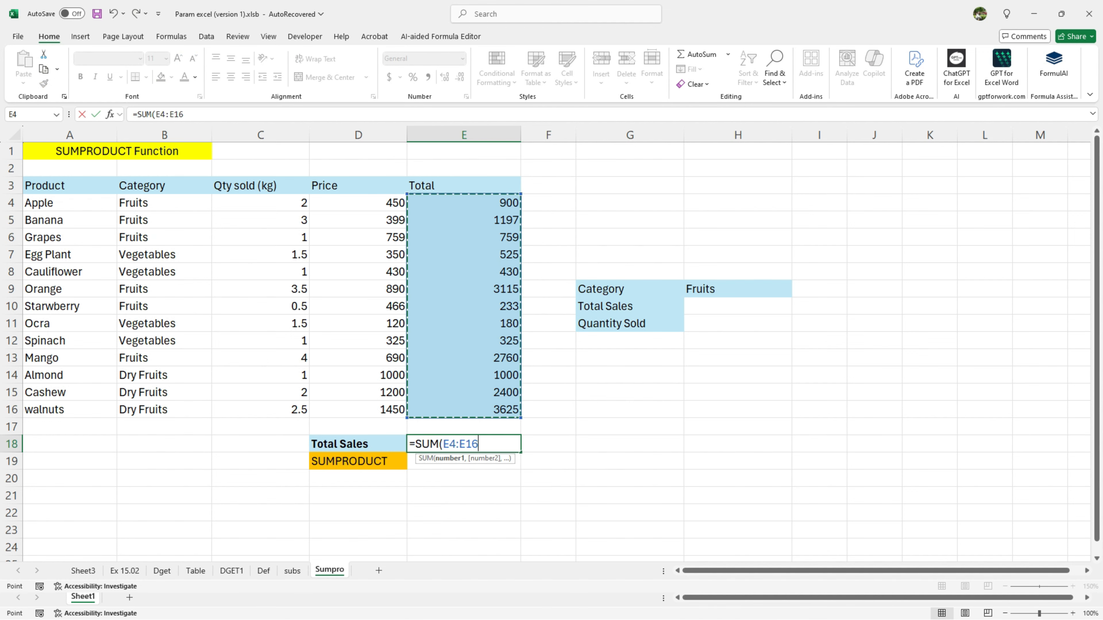
key(Return)
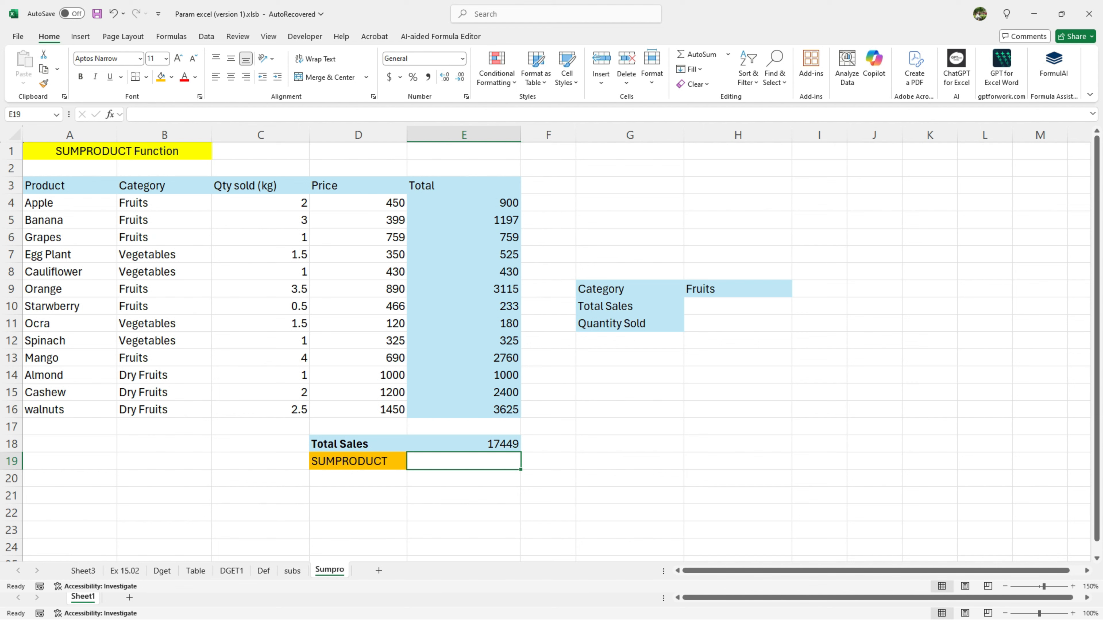
Enter =SUMPRODUCT(C4:C16,D4:D16) in E19 to multiply quantities by prices and sum them.
text(=)
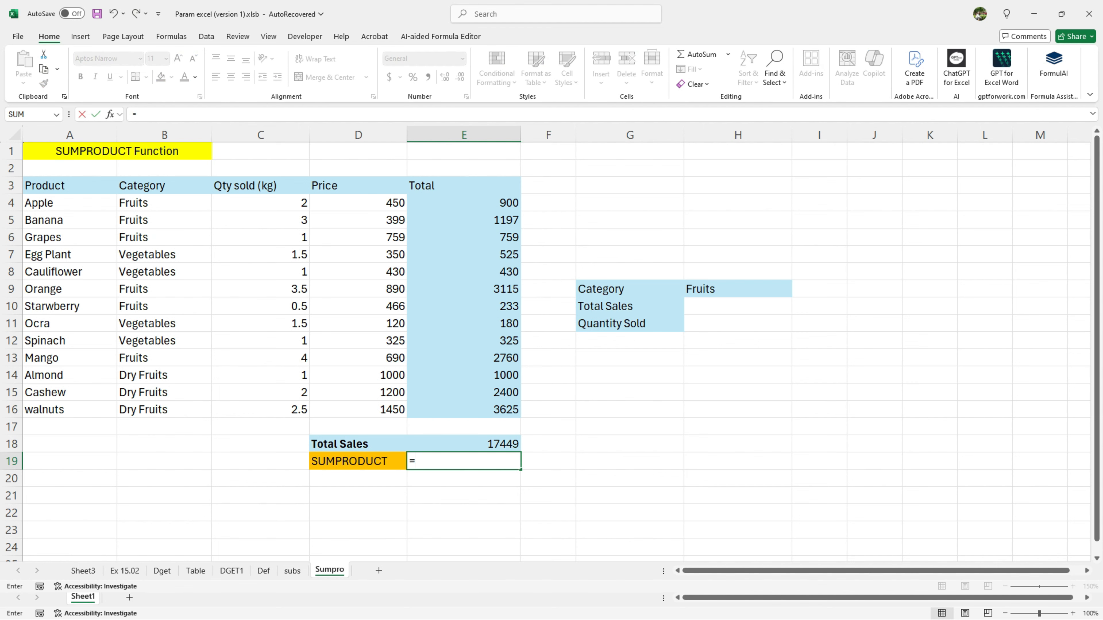
text(sum)
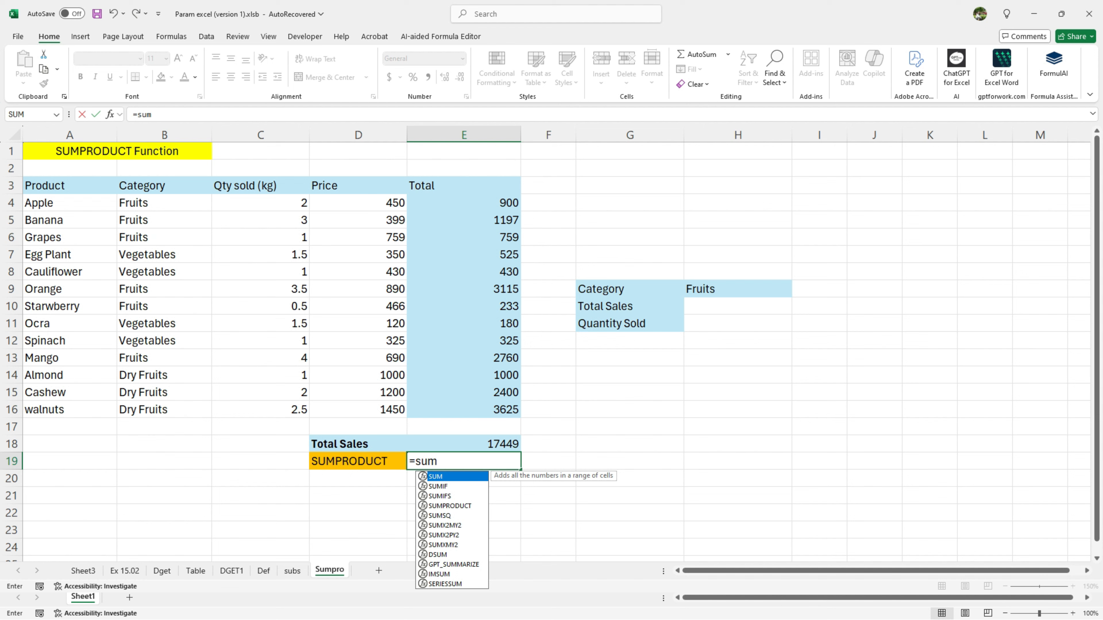
key(Down)
key(Down)
key(Down)
key(Tab)
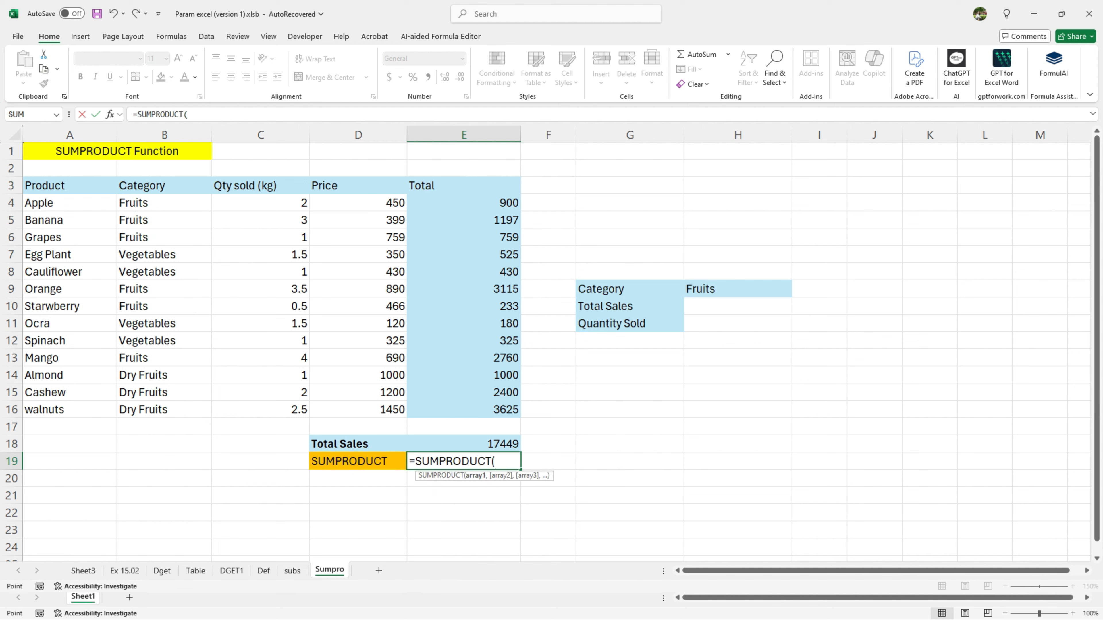
drag(282, 202, 299, 409)
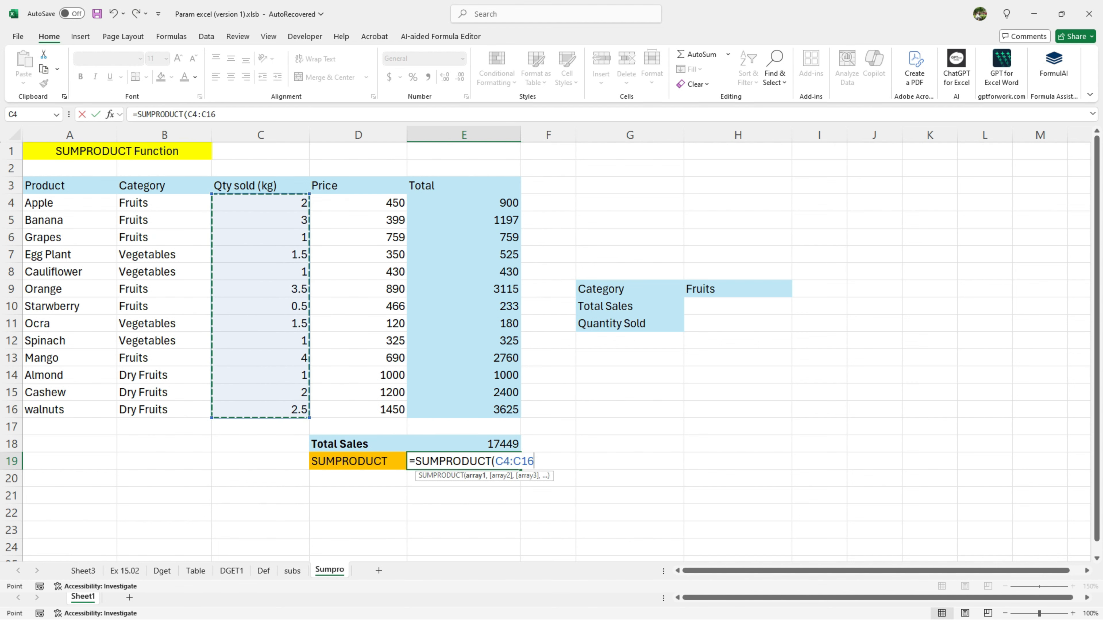
text(,)
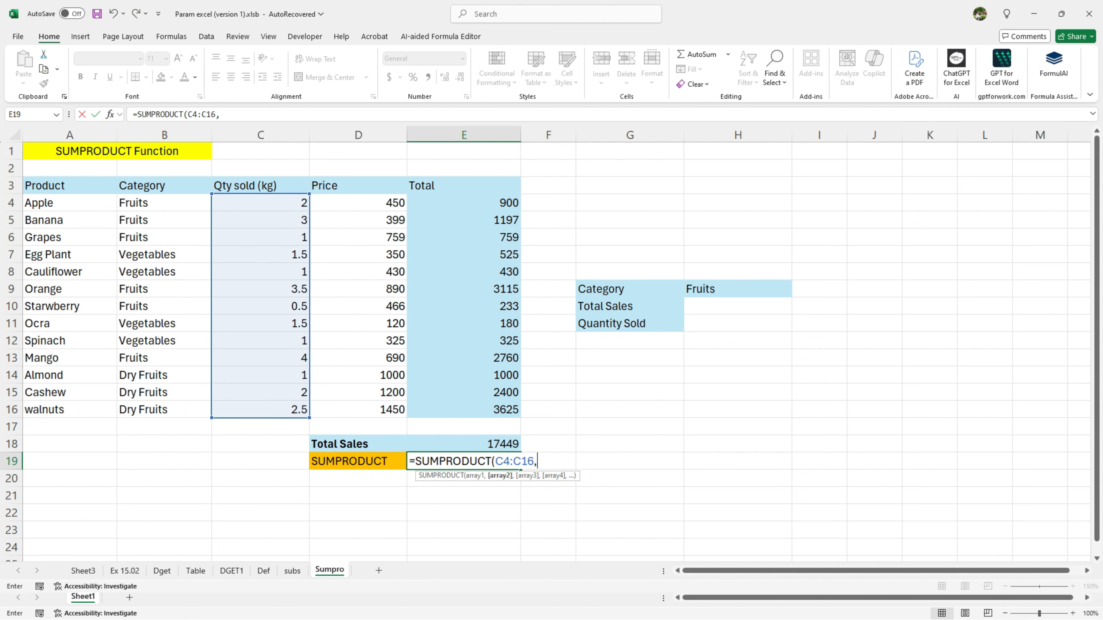
drag(358, 203, 359, 410)
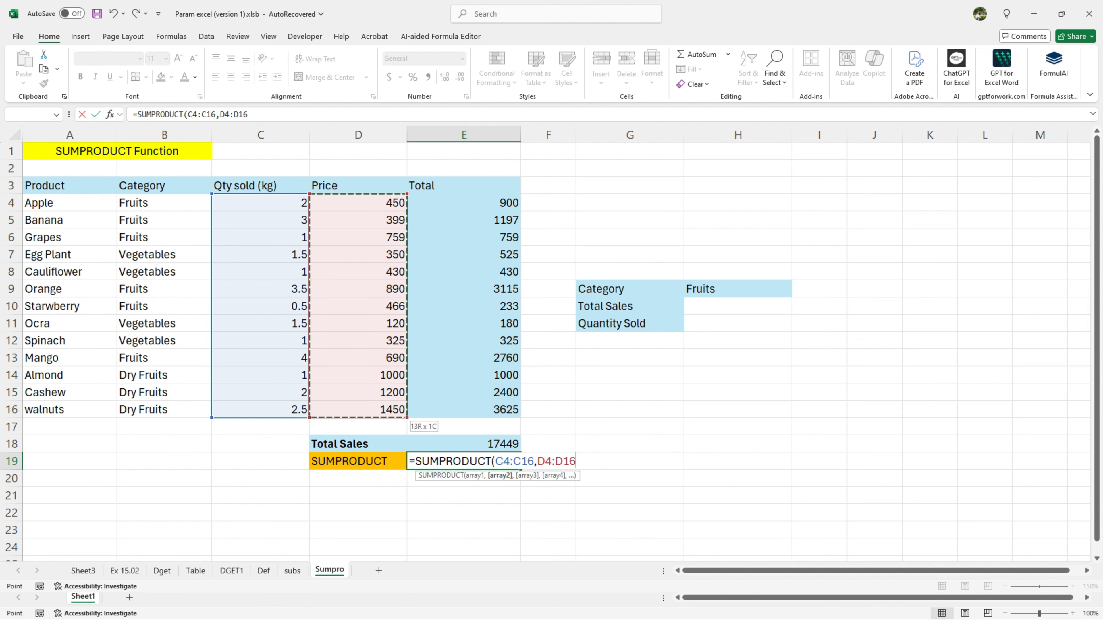
key(Return)
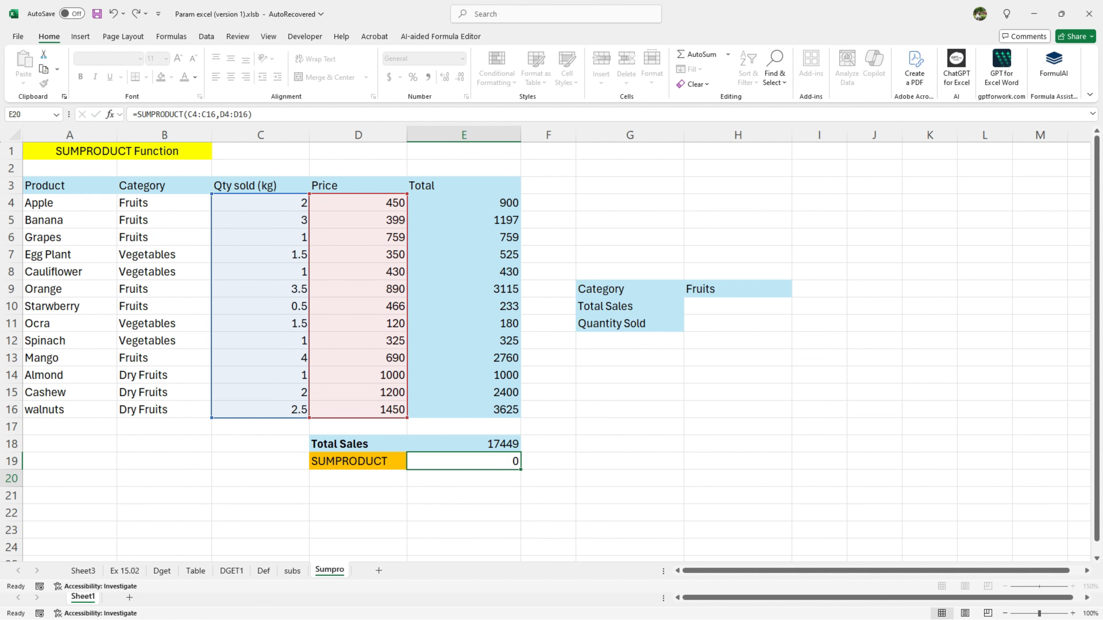
click(464, 461)
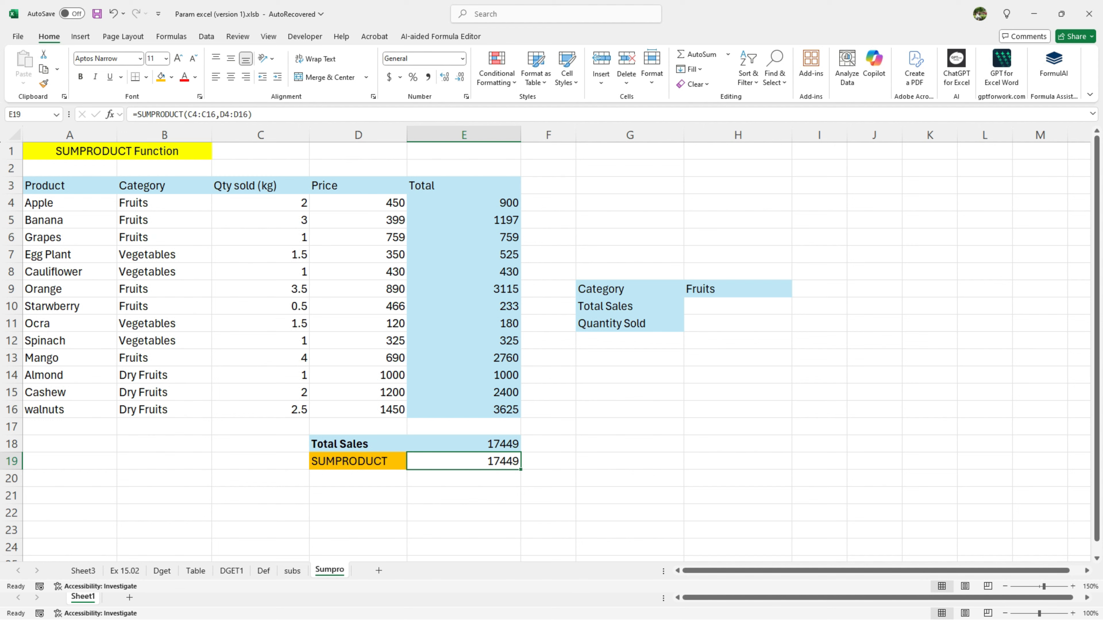
Add Dry Fruits to the data validation list source of category cell H9, after Fruits and Vegetables, and check the choices.
click(738, 289)
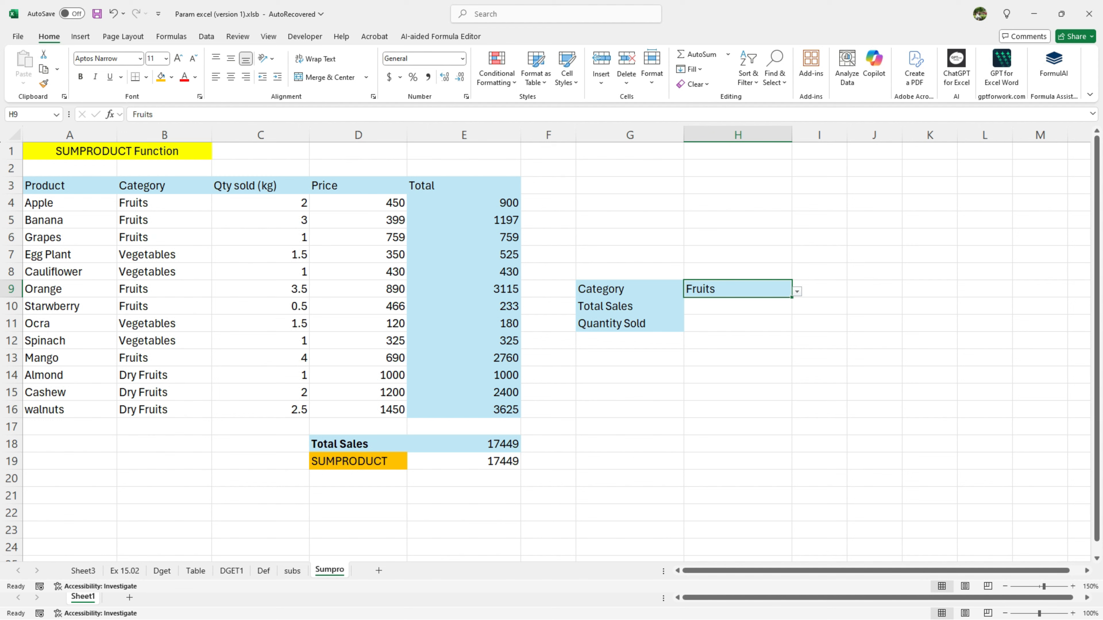
click(797, 292)
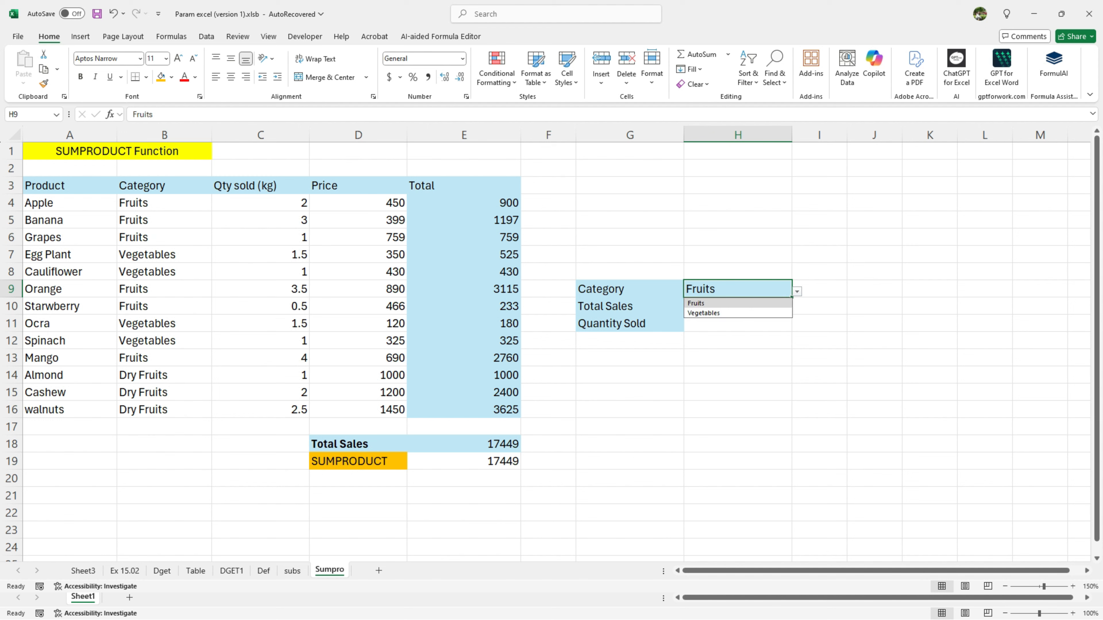
key(Escape)
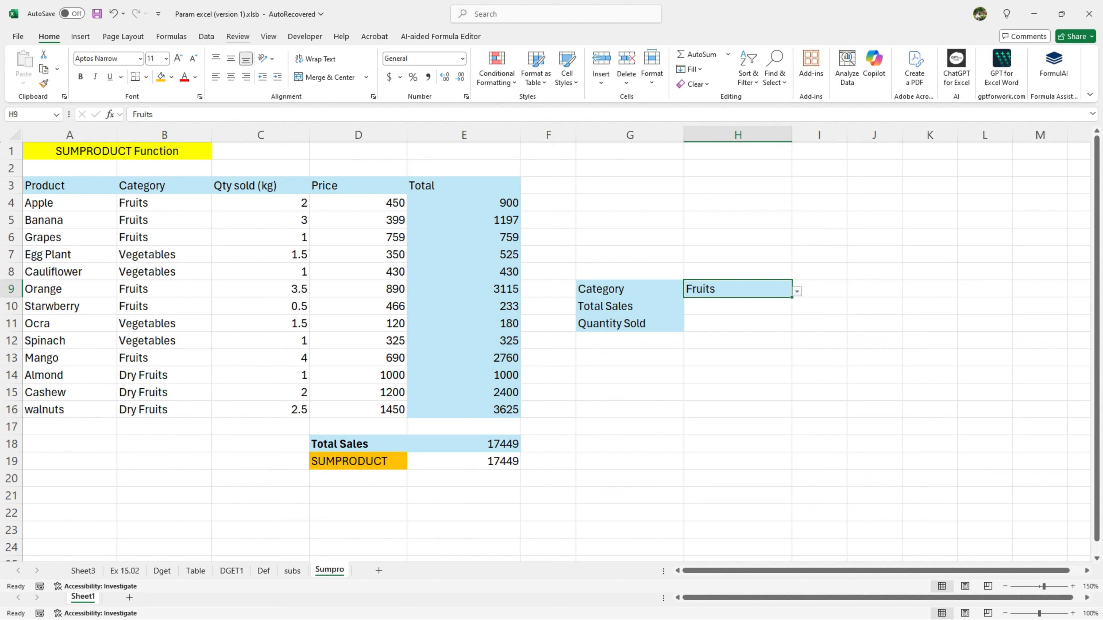
click(206, 36)
click(777, 80)
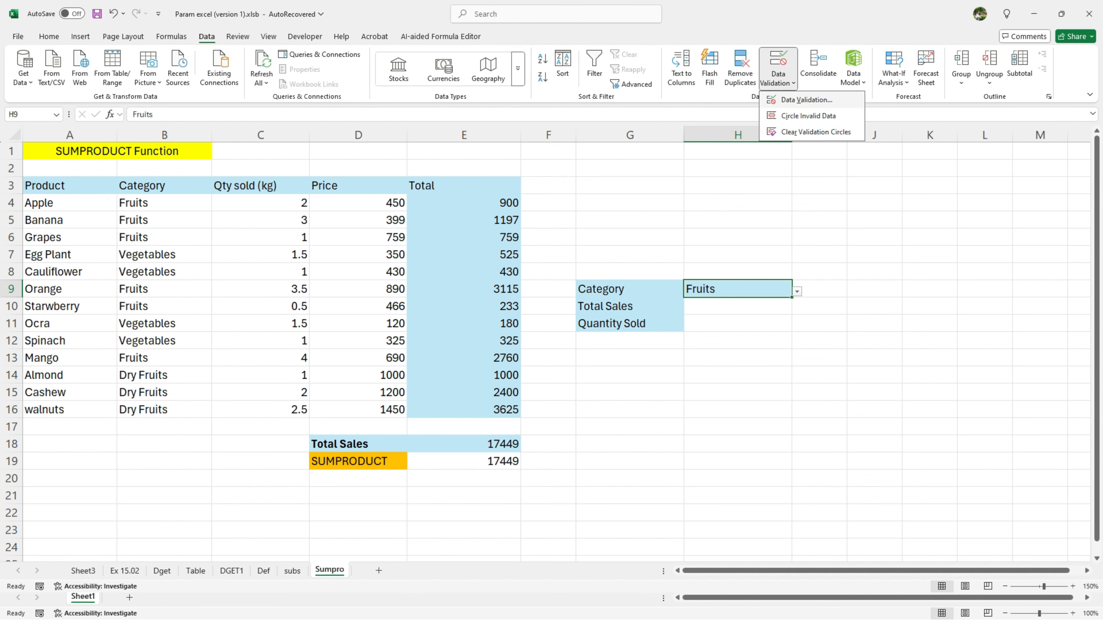
click(803, 100)
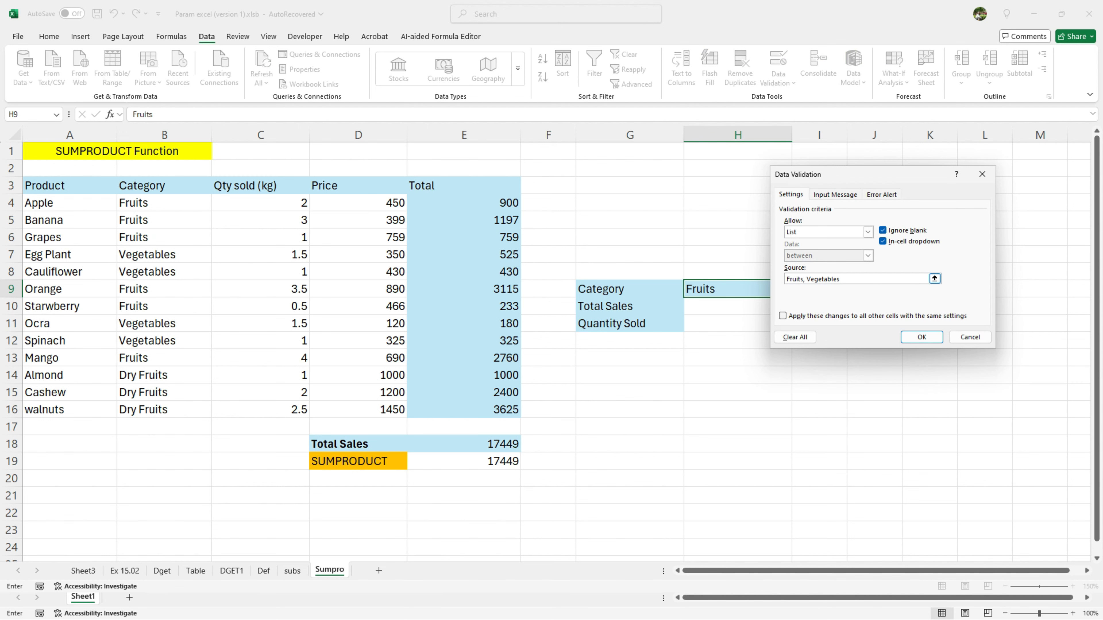
text(, Dry Fruits)
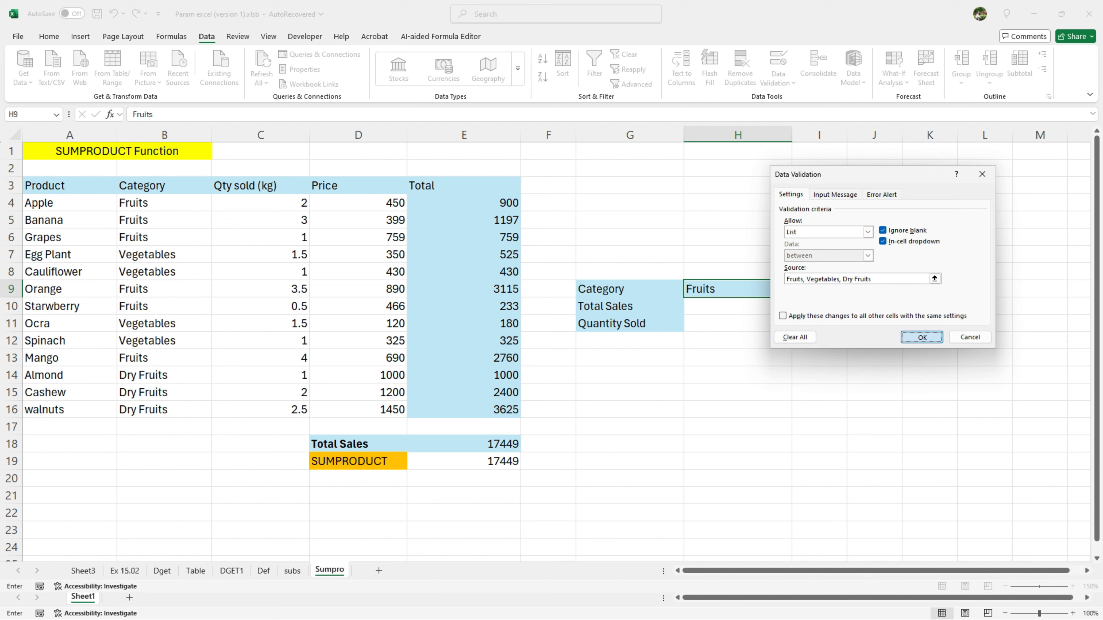
key(Return)
click(797, 292)
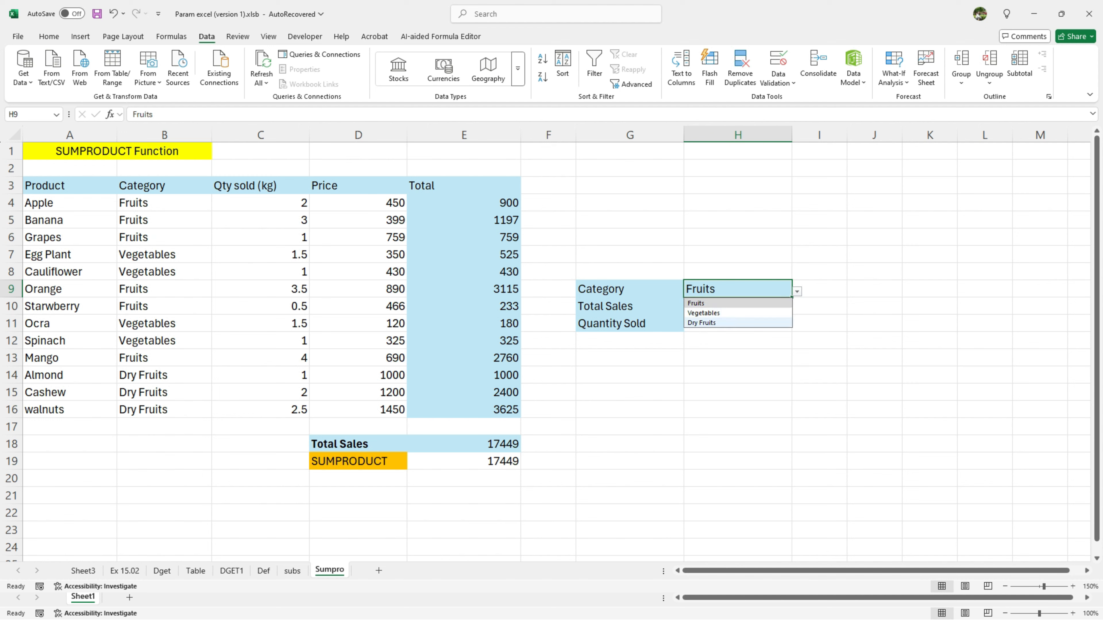
click(820, 358)
Choose Vegetables as the category in H9.
click(738, 289)
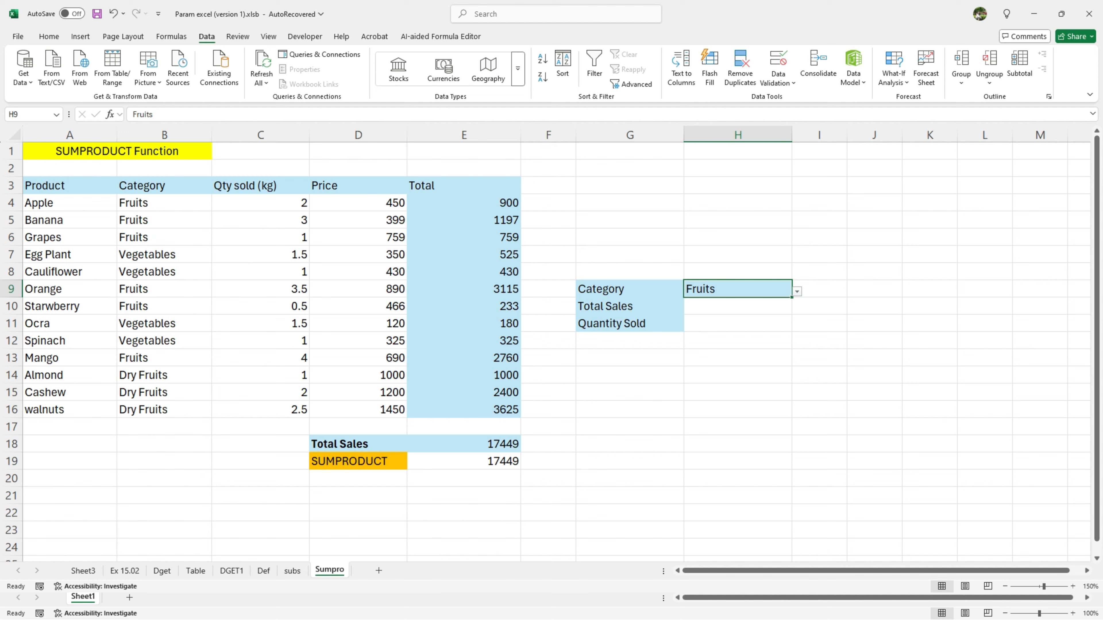
click(738, 358)
click(738, 306)
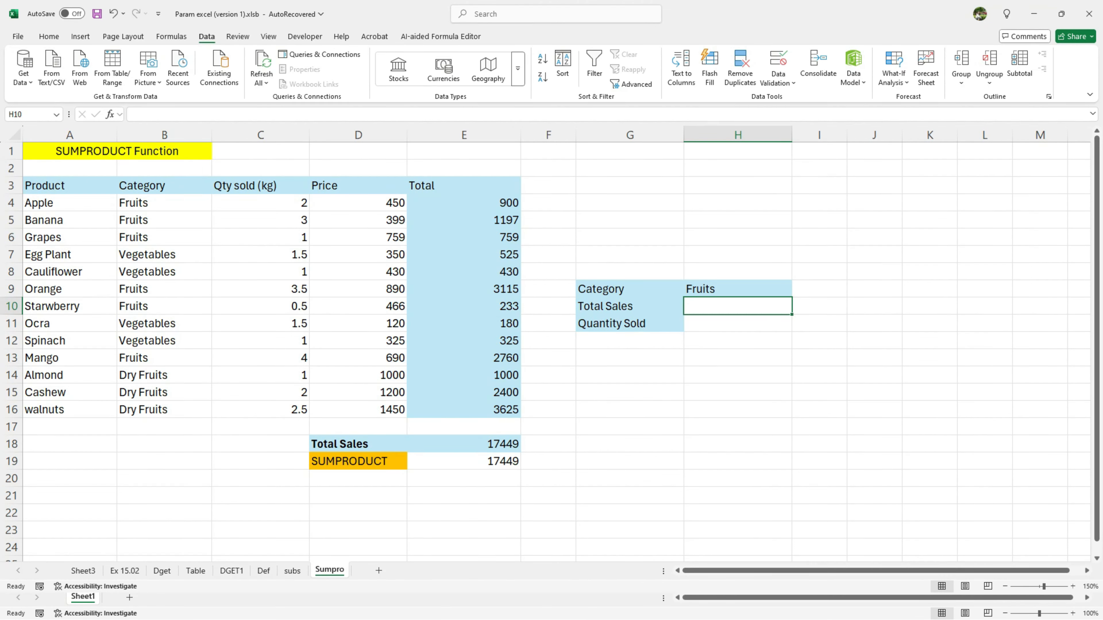
click(738, 289)
click(797, 292)
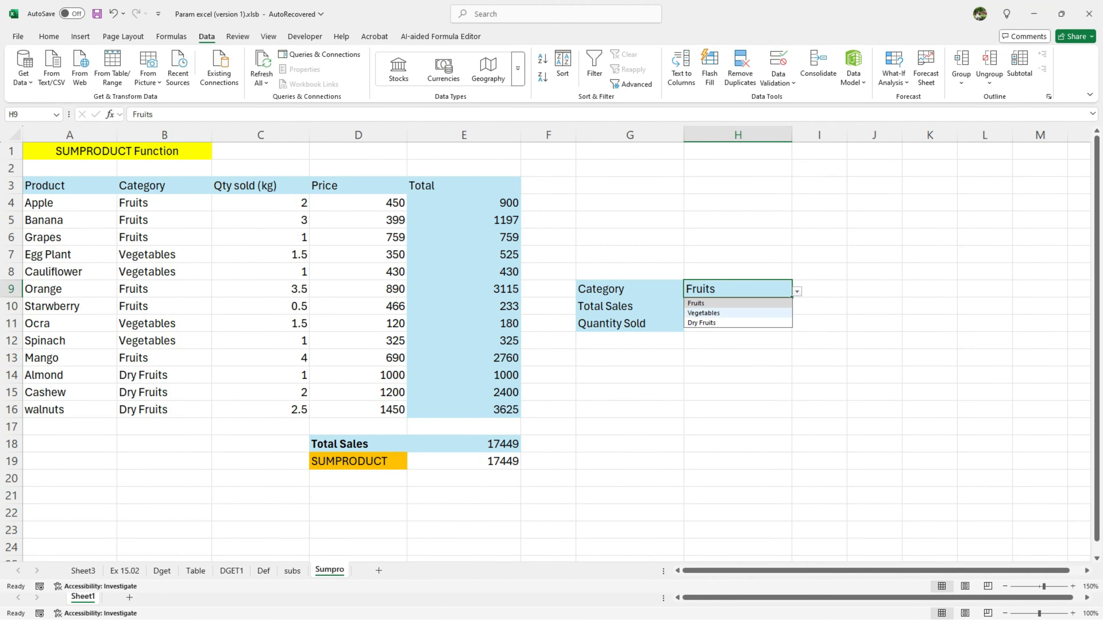
click(738, 313)
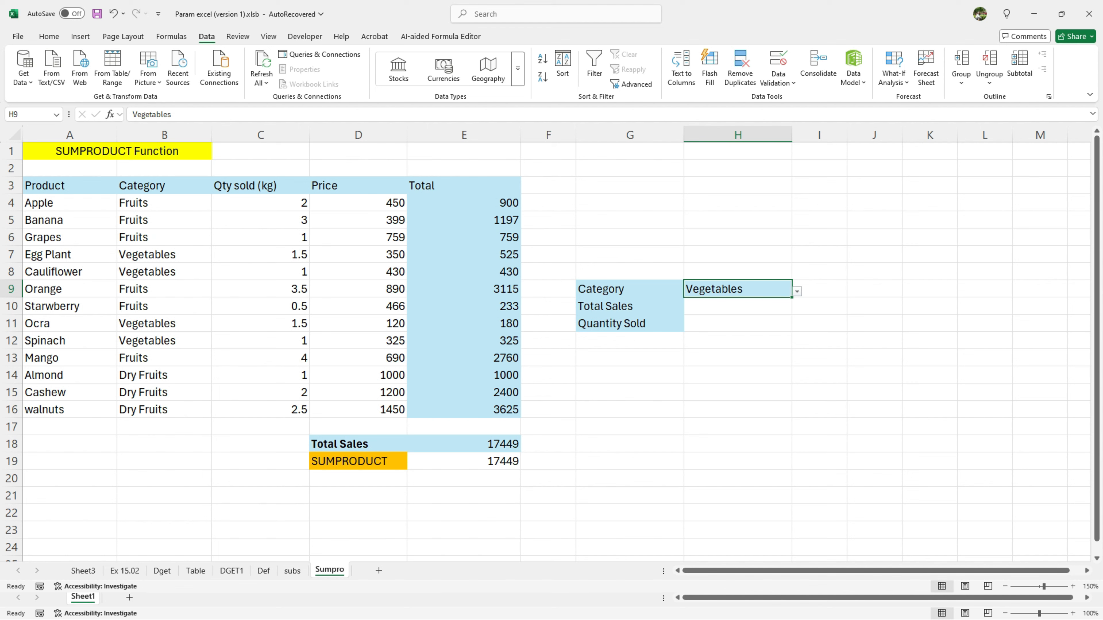
Enter =SUMPRODUCT((B4:B16=H9)*C4:C16*D4:D16) in H10 to calculate total sales for the chosen category.
click(738, 306)
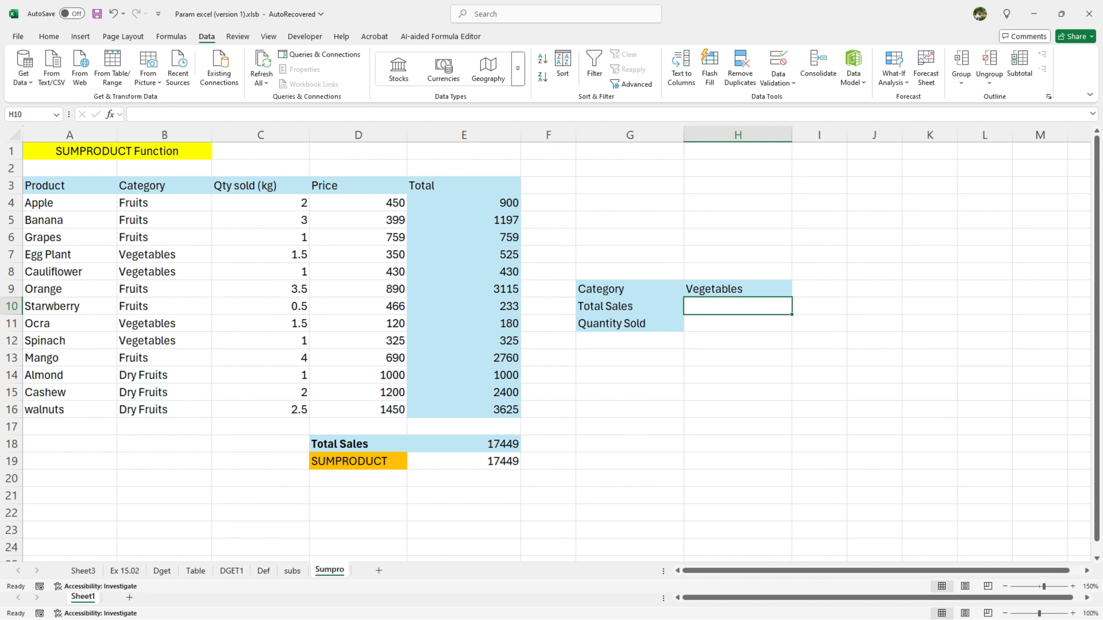
text(=)
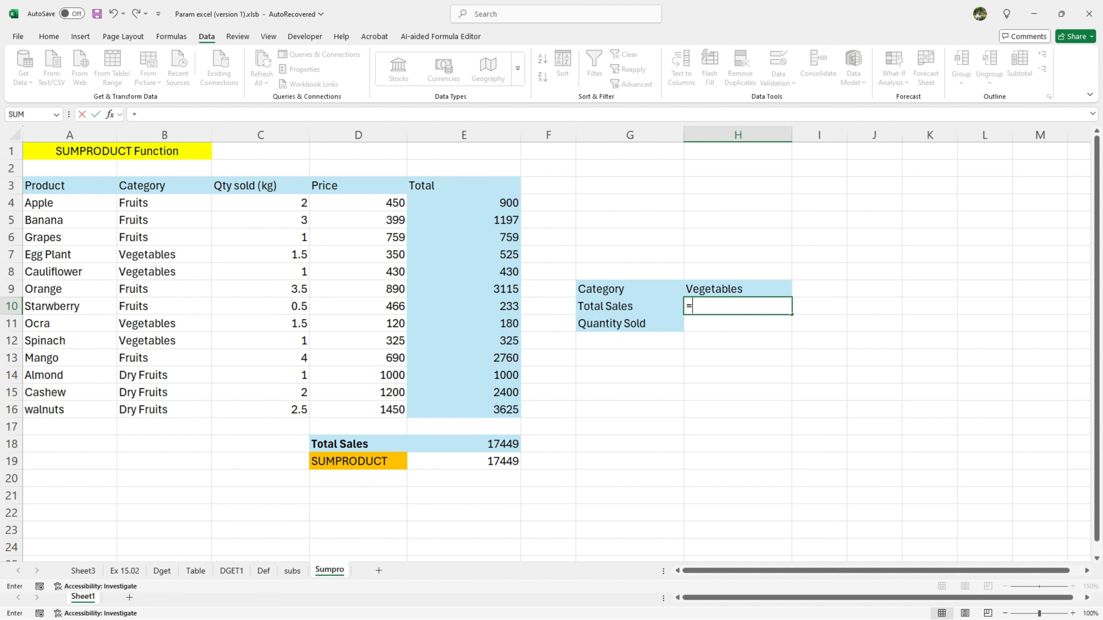
text(sum)
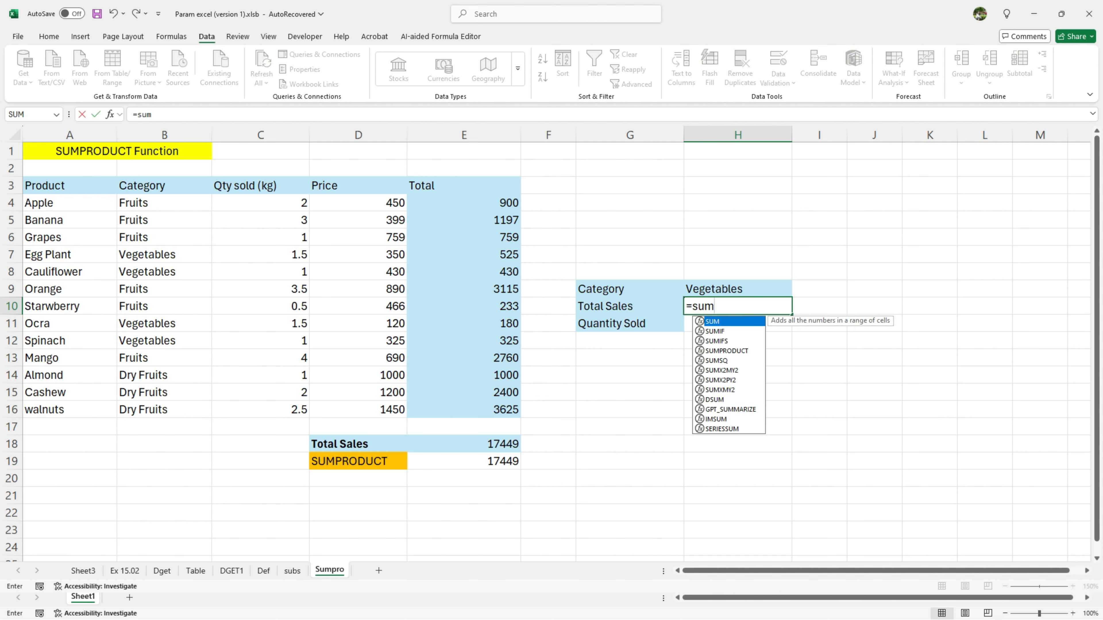
key(Down)
key(Down)
key(Down)
key(Tab)
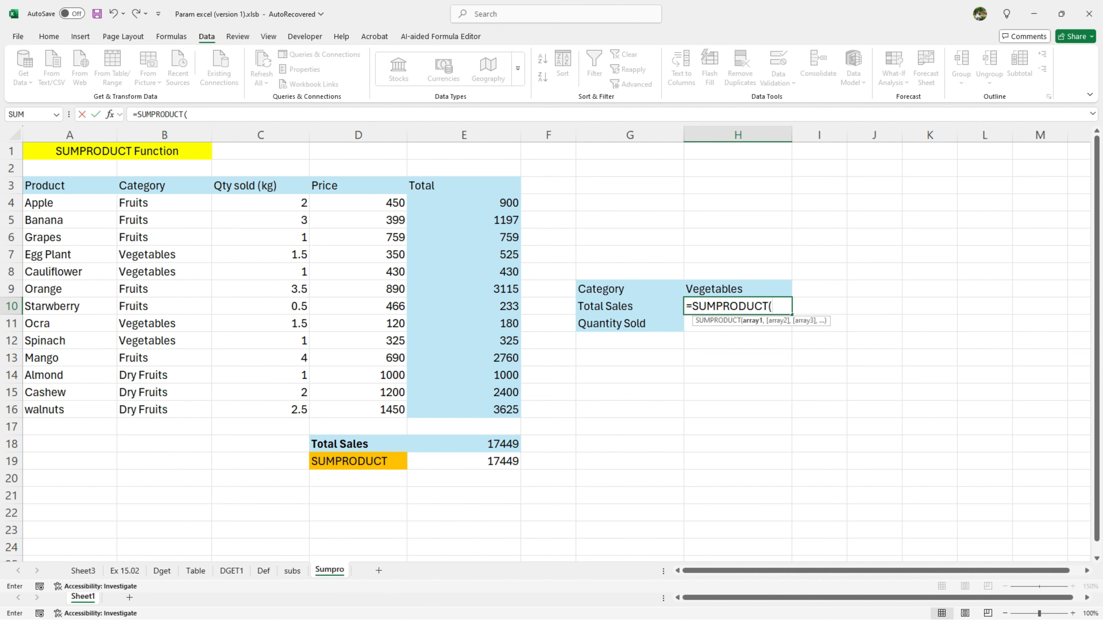
text(()
drag(164, 202, 204, 413)
text(=)
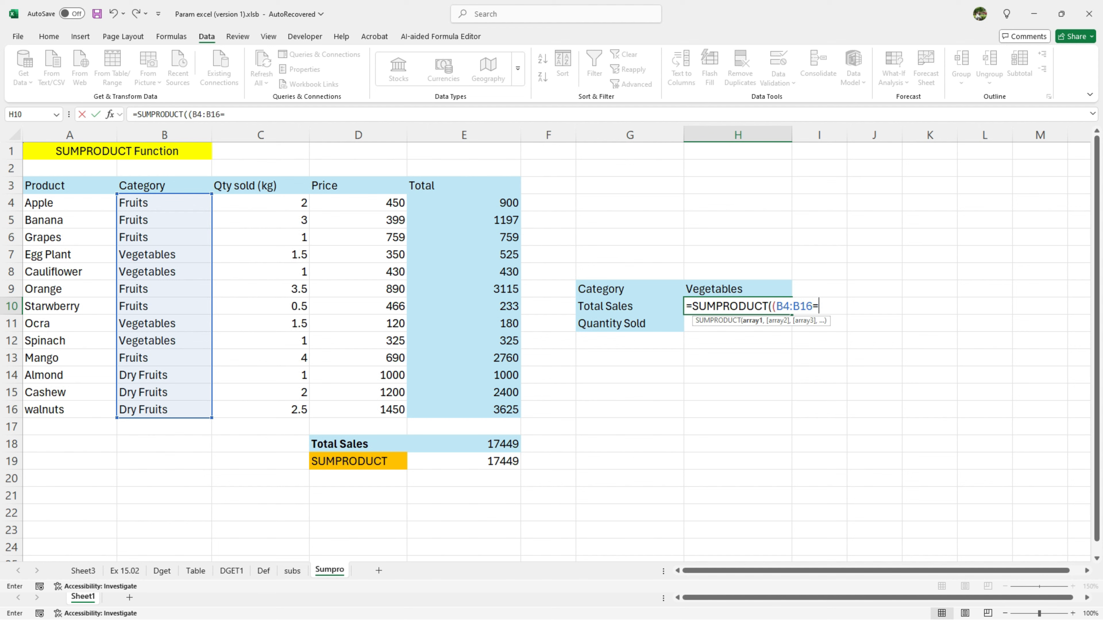
click(737, 289)
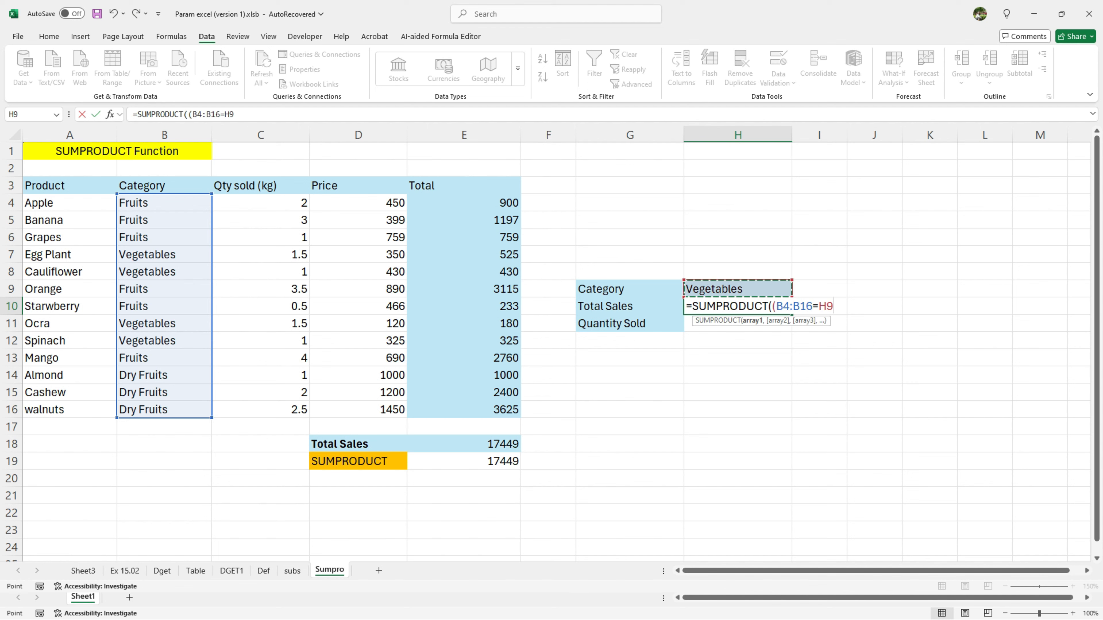
text()*)
drag(283, 203, 304, 410)
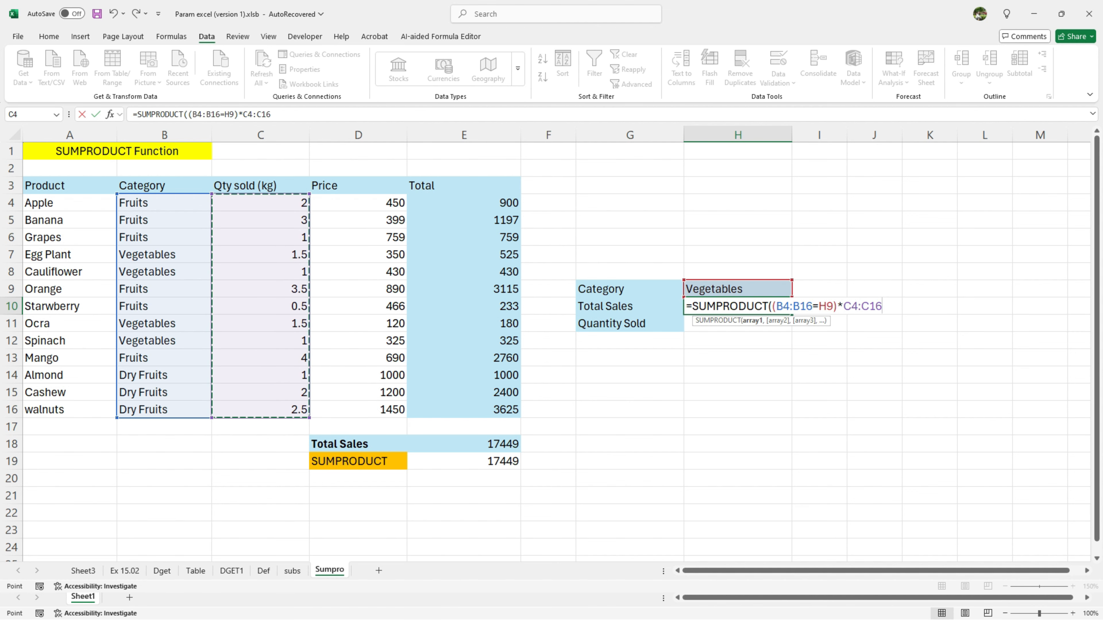
text(*)
drag(358, 202, 358, 410)
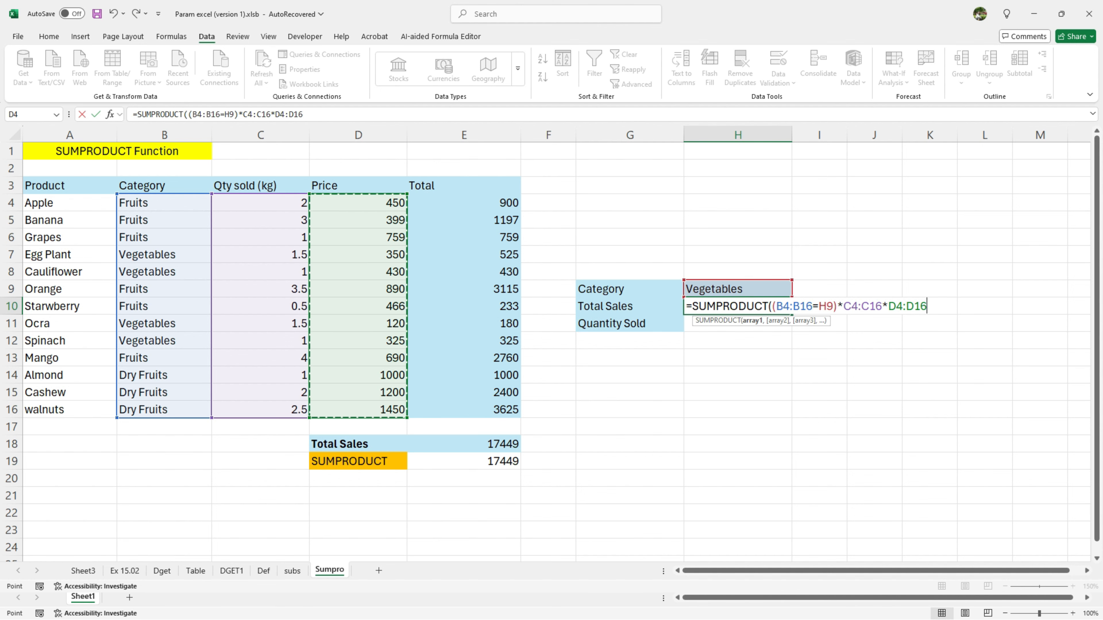
text())
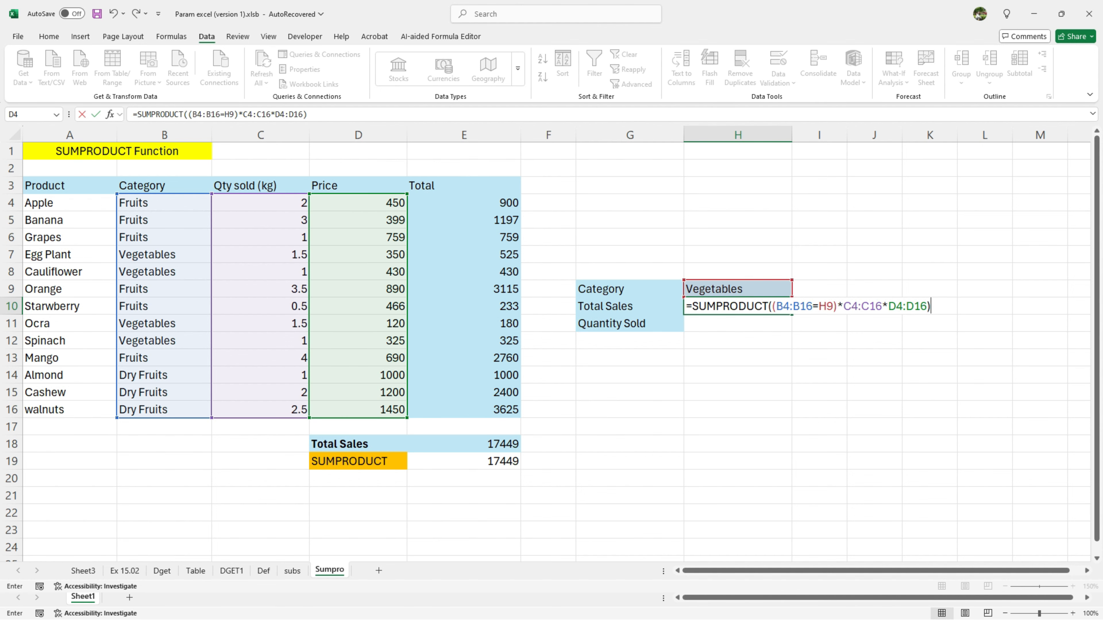
key(Return)
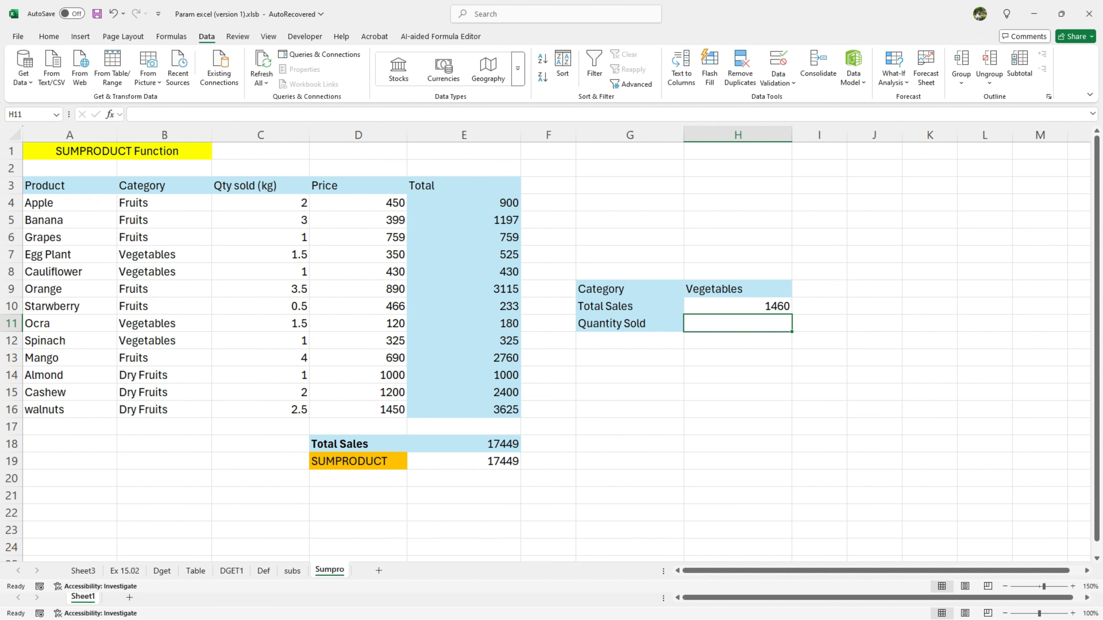
Switch the category in H9 to Fruits, Dry Fruits and back to Vegetables to test the total sales formula.
click(738, 306)
click(738, 289)
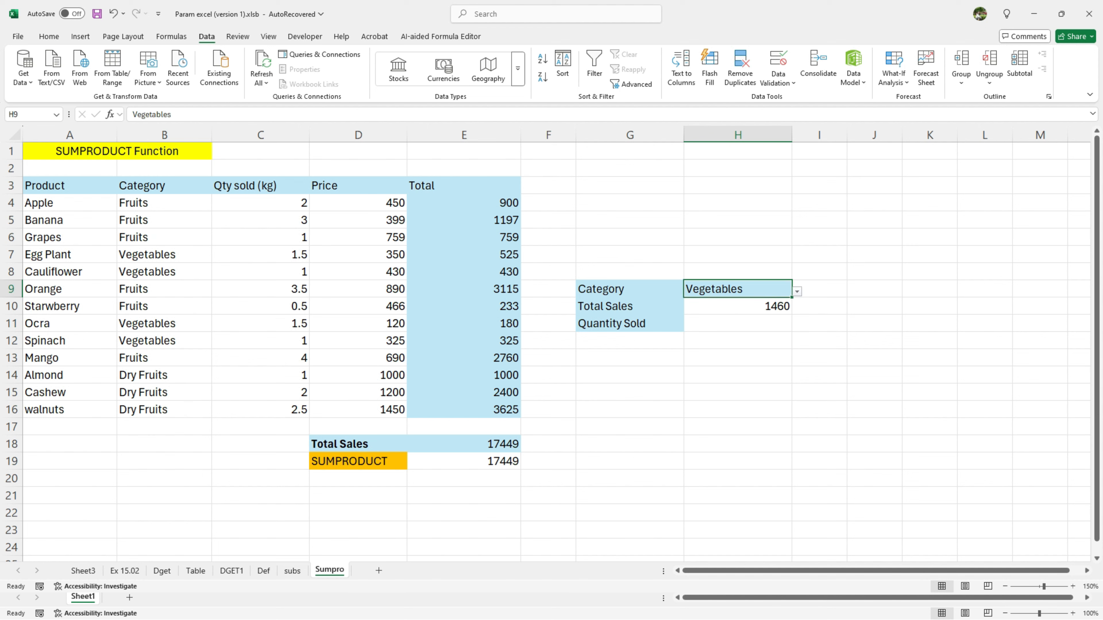
click(797, 291)
click(716, 302)
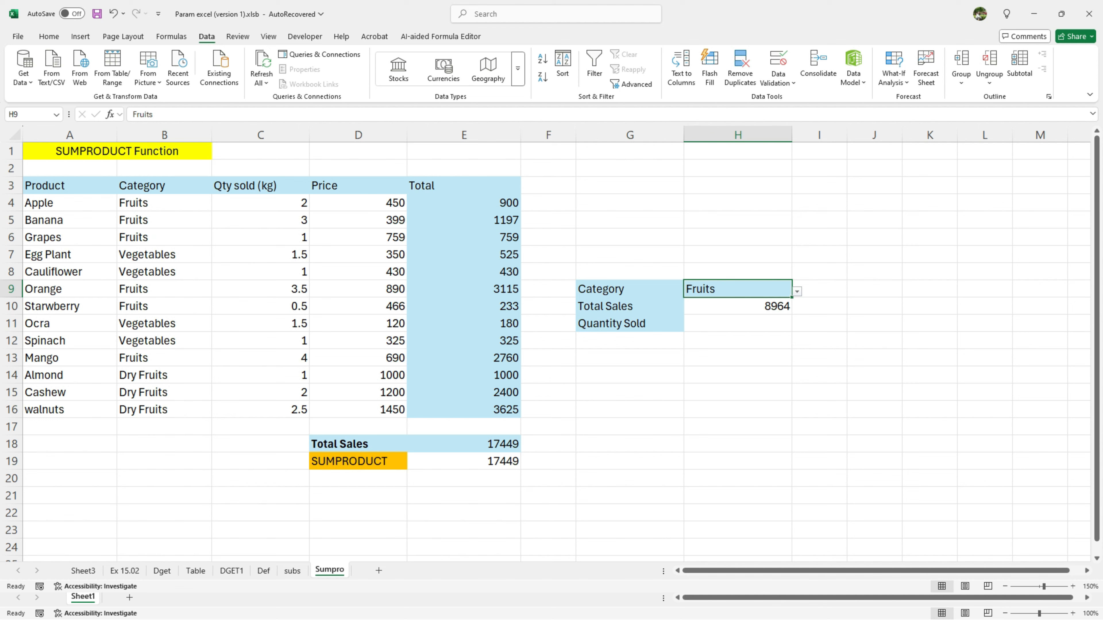
click(797, 292)
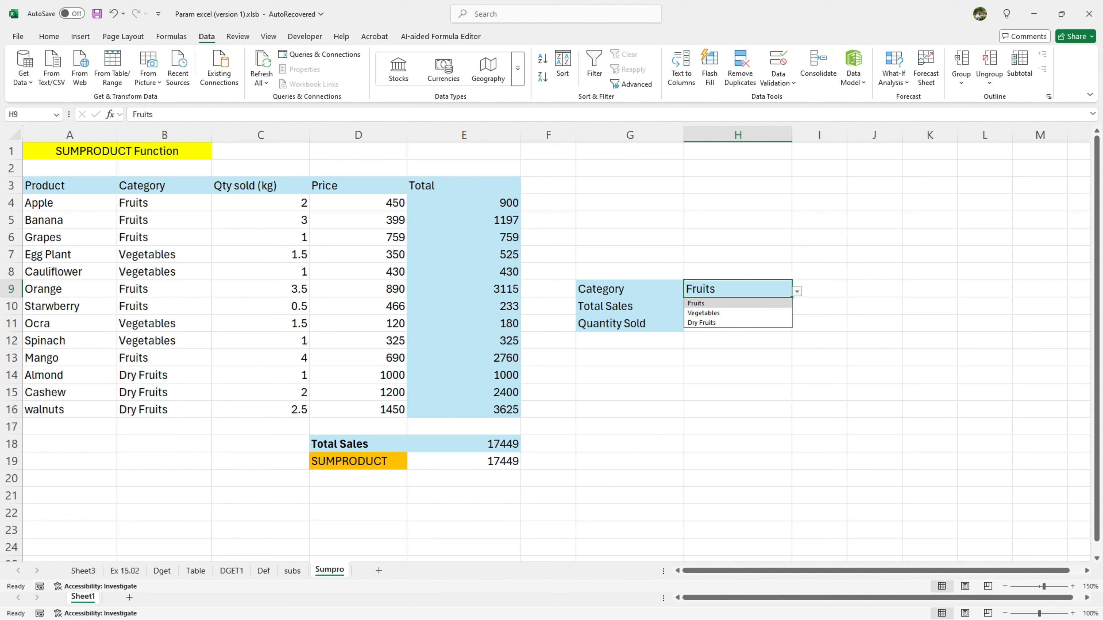
click(717, 322)
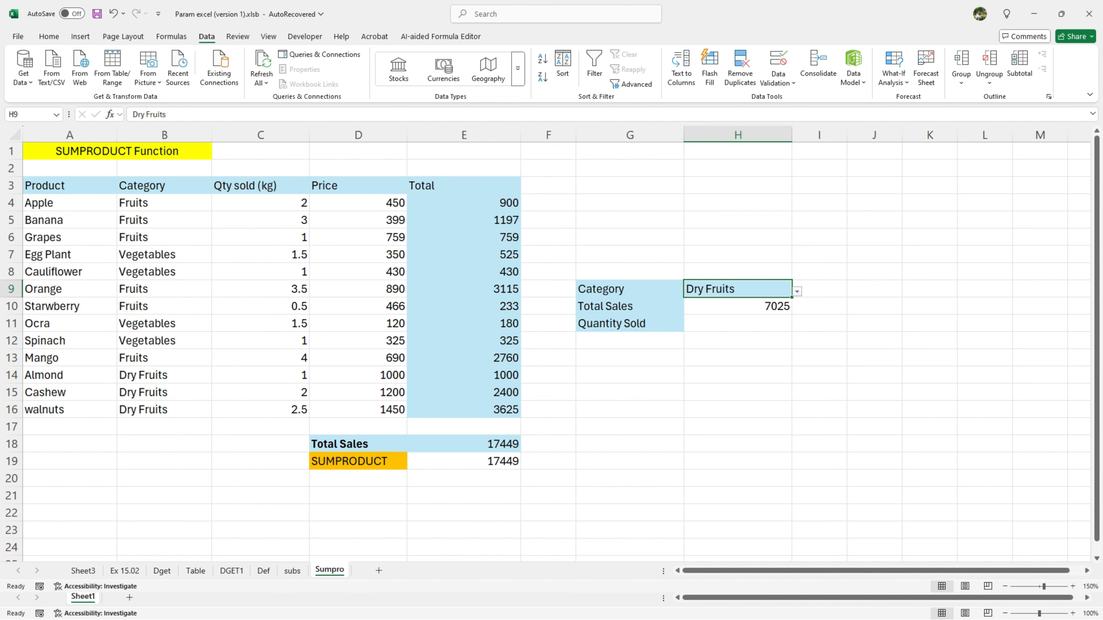
click(797, 291)
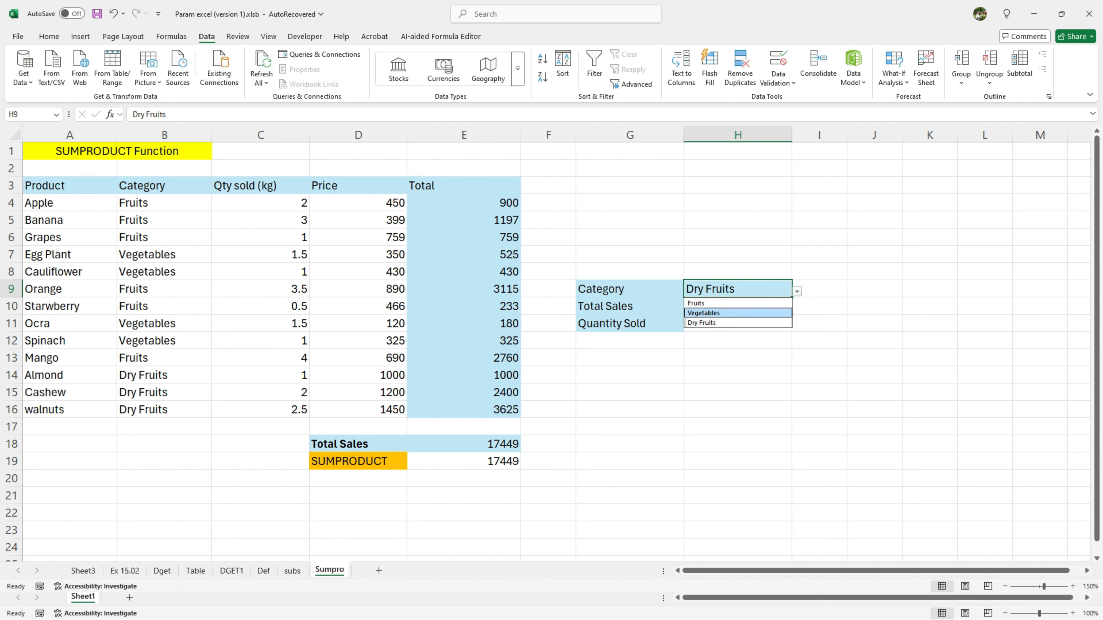
click(717, 313)
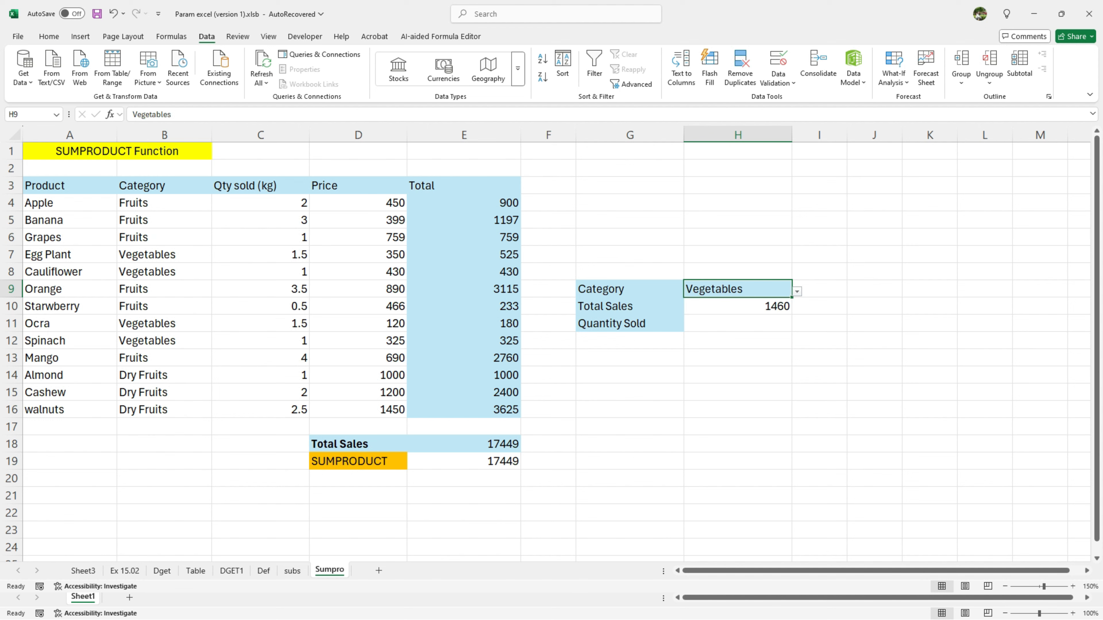
Select the vegetable totals E7, E8, E11 and E12 together and compare their sum with the total sales in H10.
ctrl+click(464, 255)
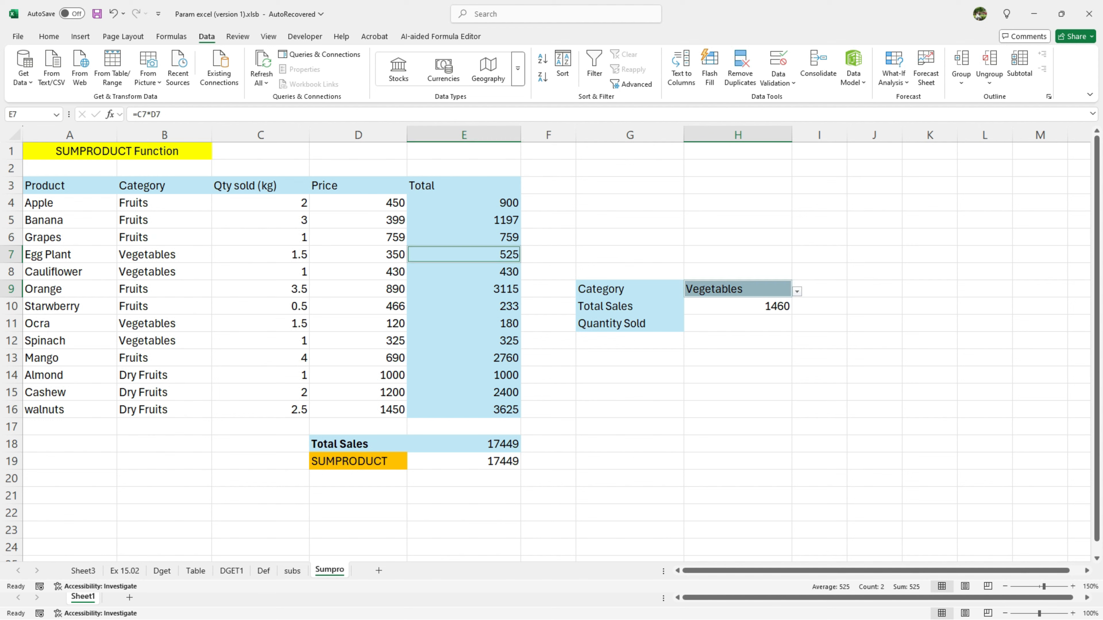
ctrl+click(464, 272)
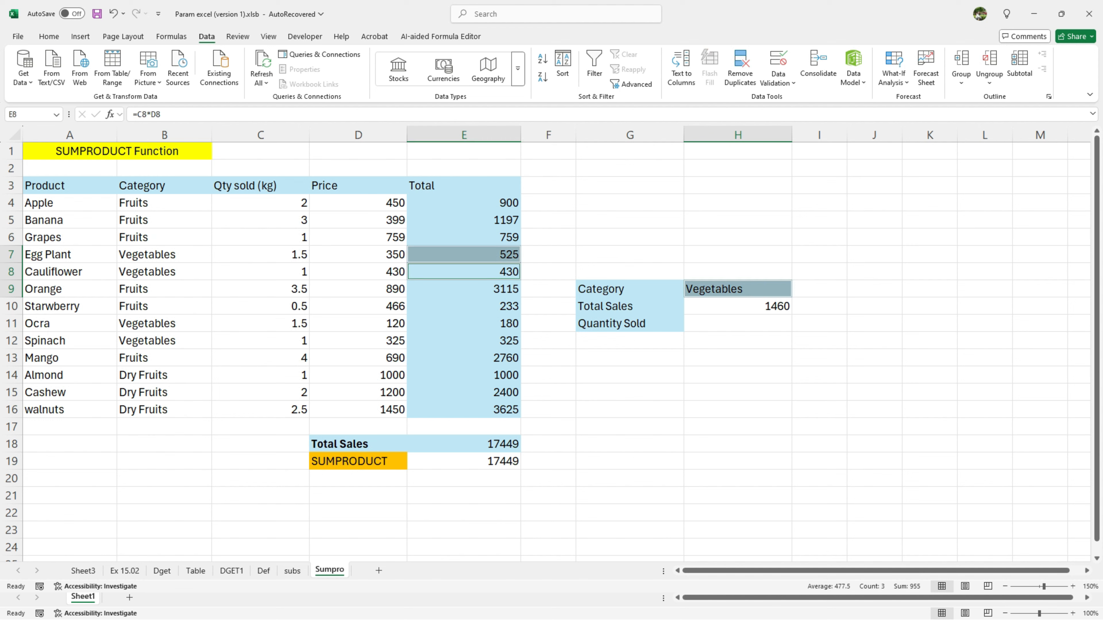
ctrl+click(464, 323)
ctrl+click(464, 340)
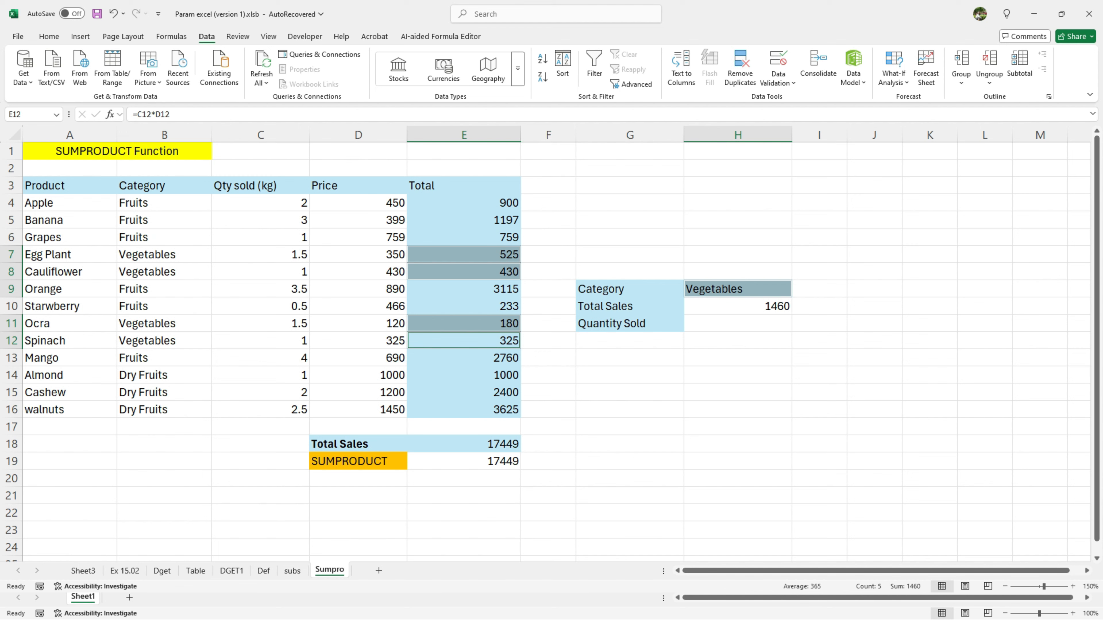
click(737, 306)
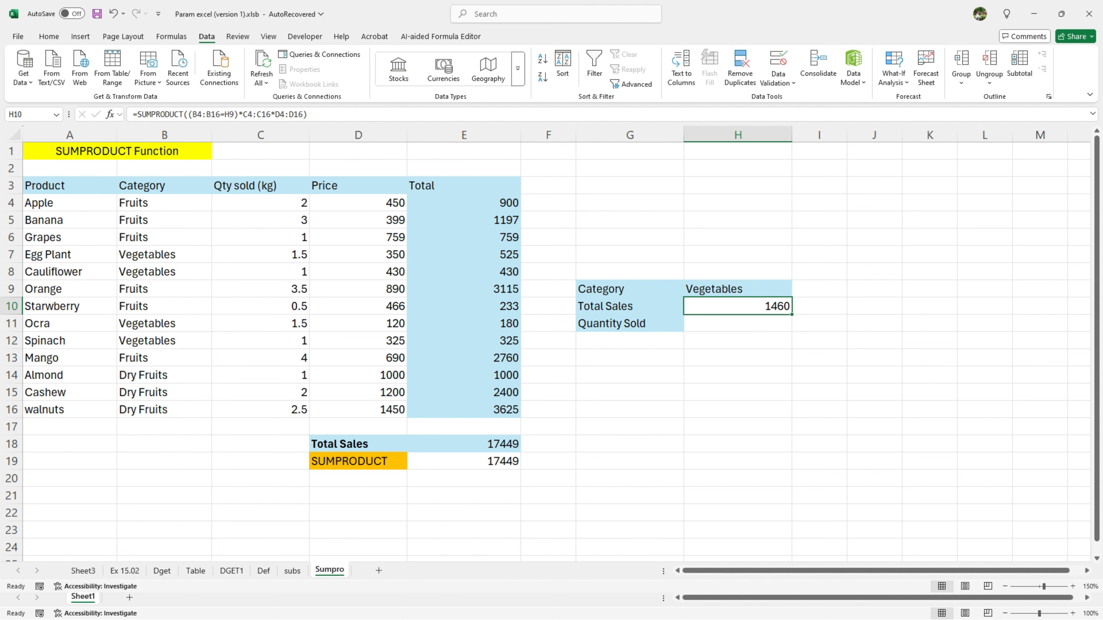
Enter =SUMPRODUCT((B4:B16=H9)*C4:C16) in H11 to calculate the quantity sold for the chosen category.
click(737, 324)
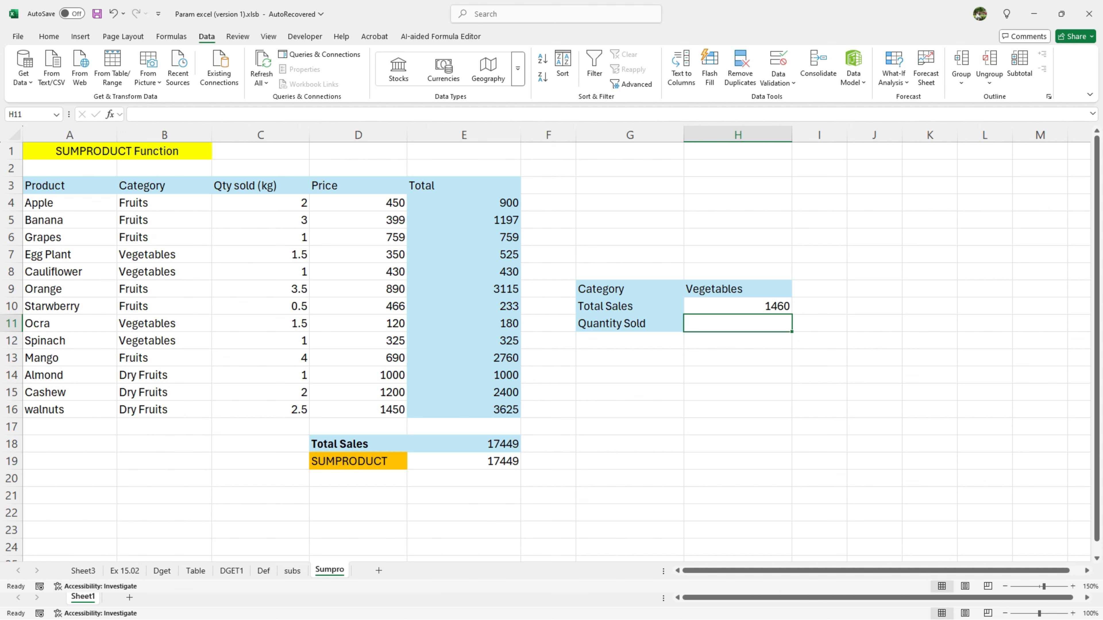
text(=sum)
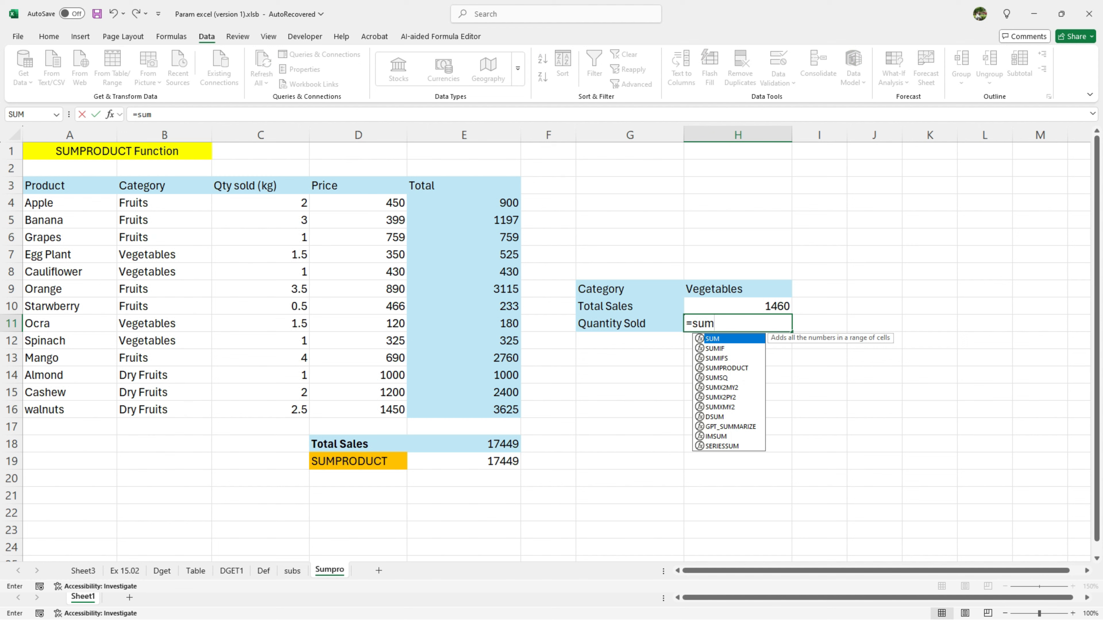
key(Down)
key(Down)
key(Down)
key(Tab)
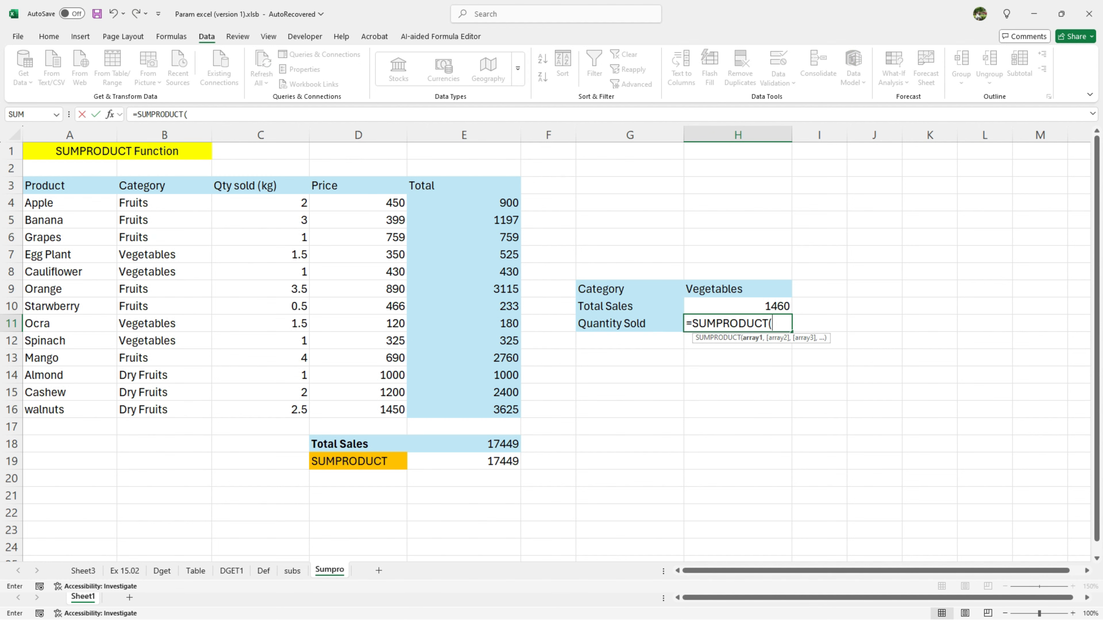
text(()
drag(164, 203, 164, 409)
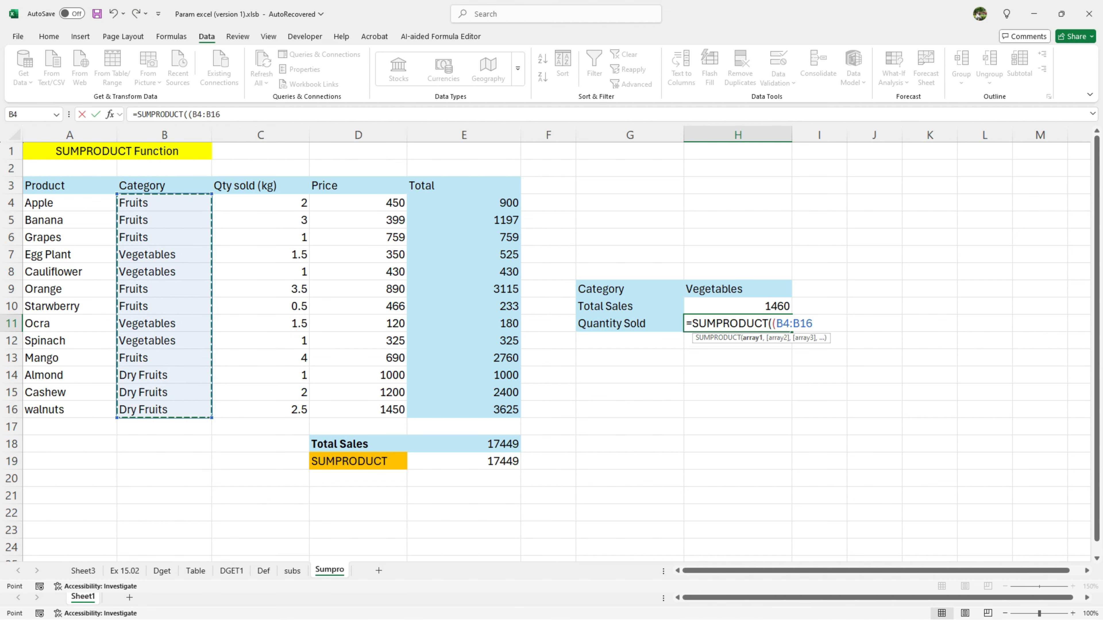
text(=)
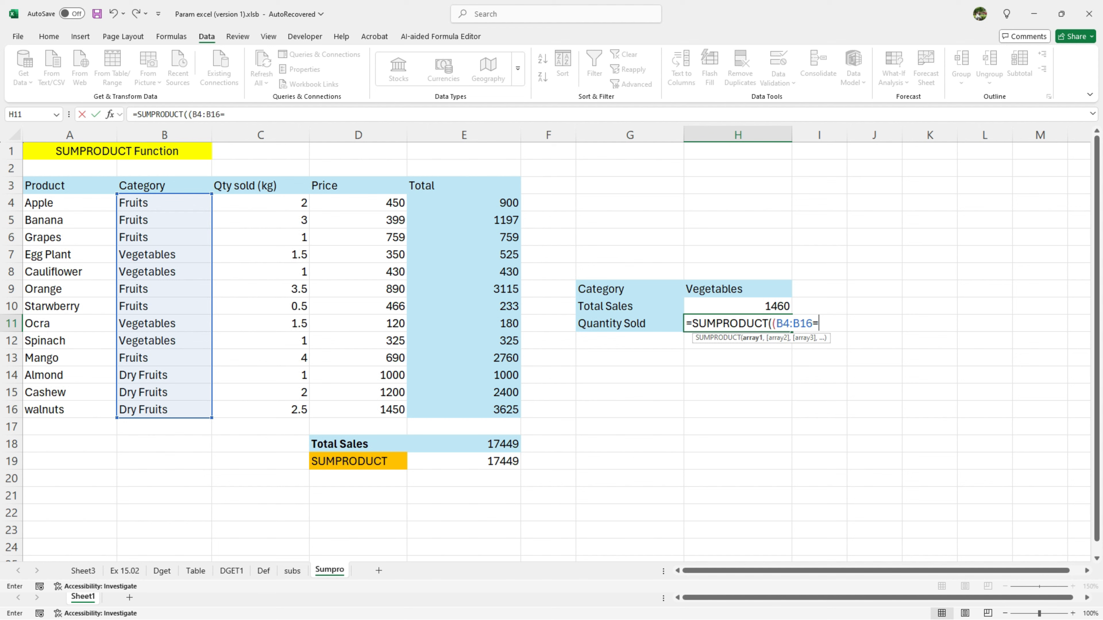
click(738, 289)
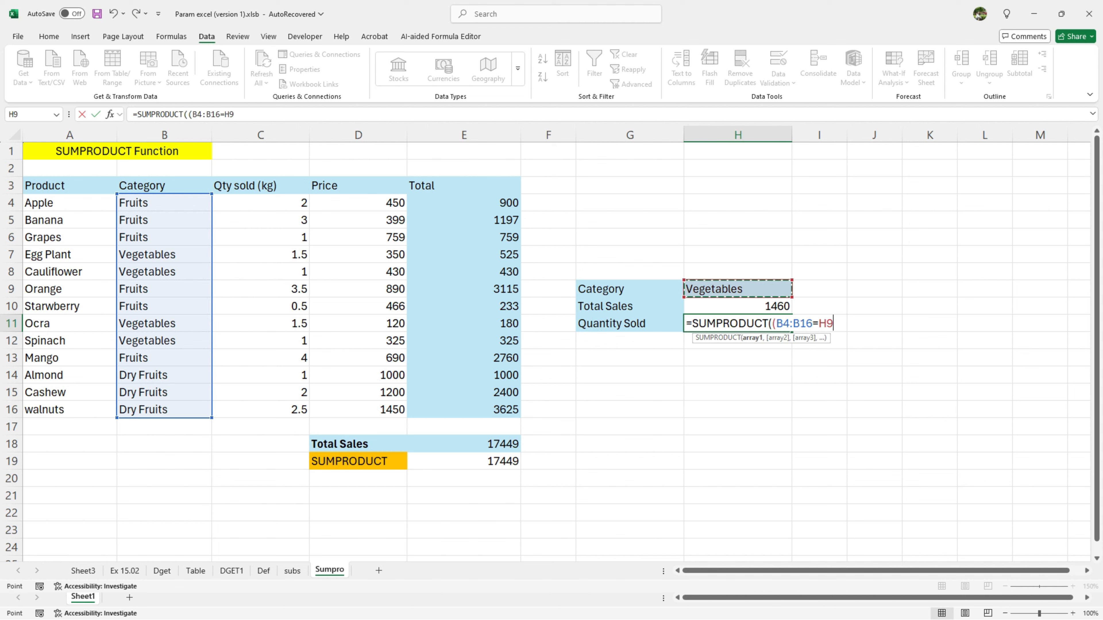
text()*)
drag(261, 202, 260, 410)
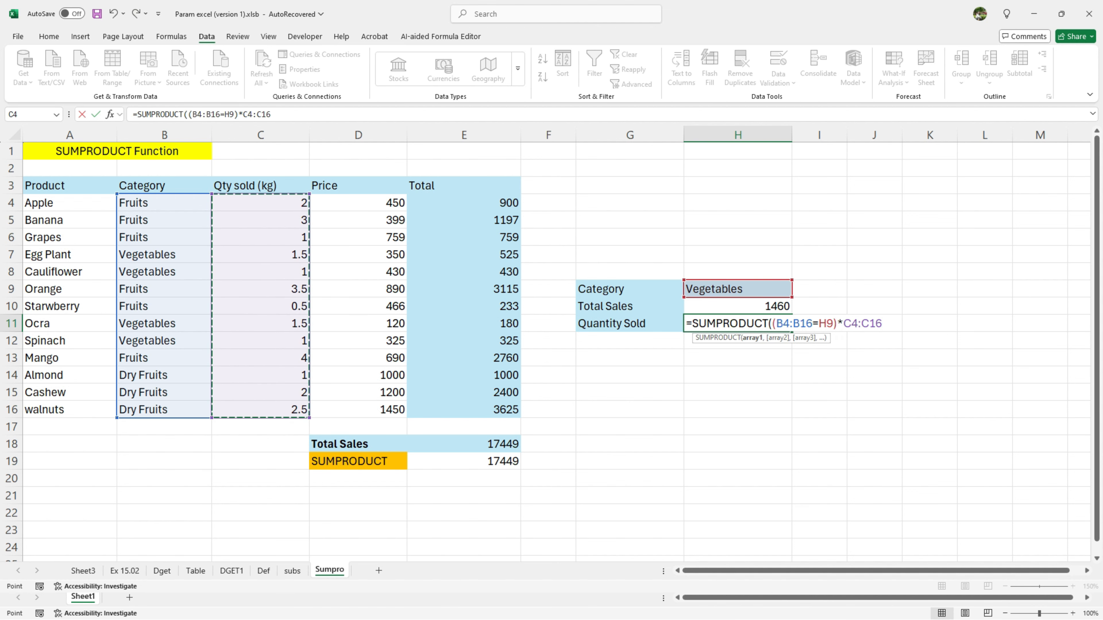
key(Return)
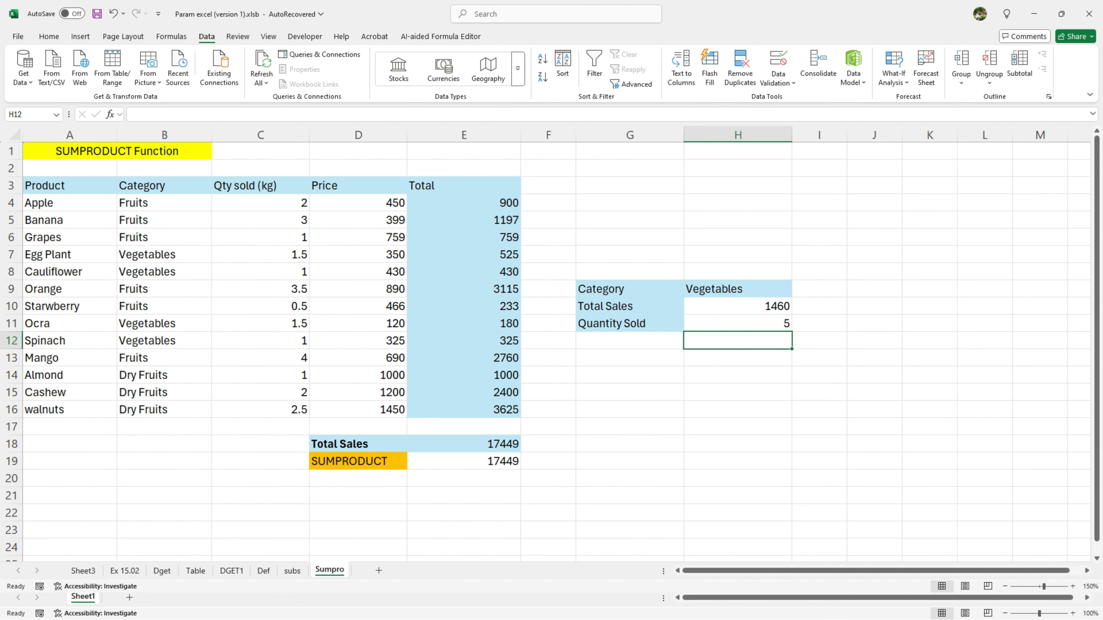
Check the quantity sold in H11 against the sum of the vegetable quantities C7, C8, C11 and C12.
click(738, 324)
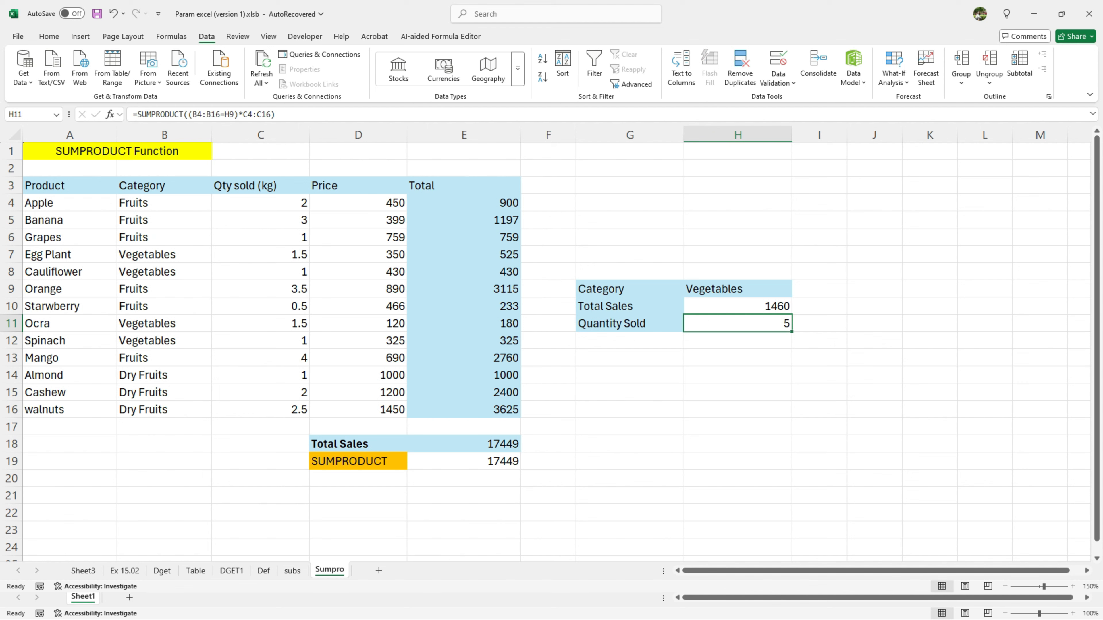
click(261, 254)
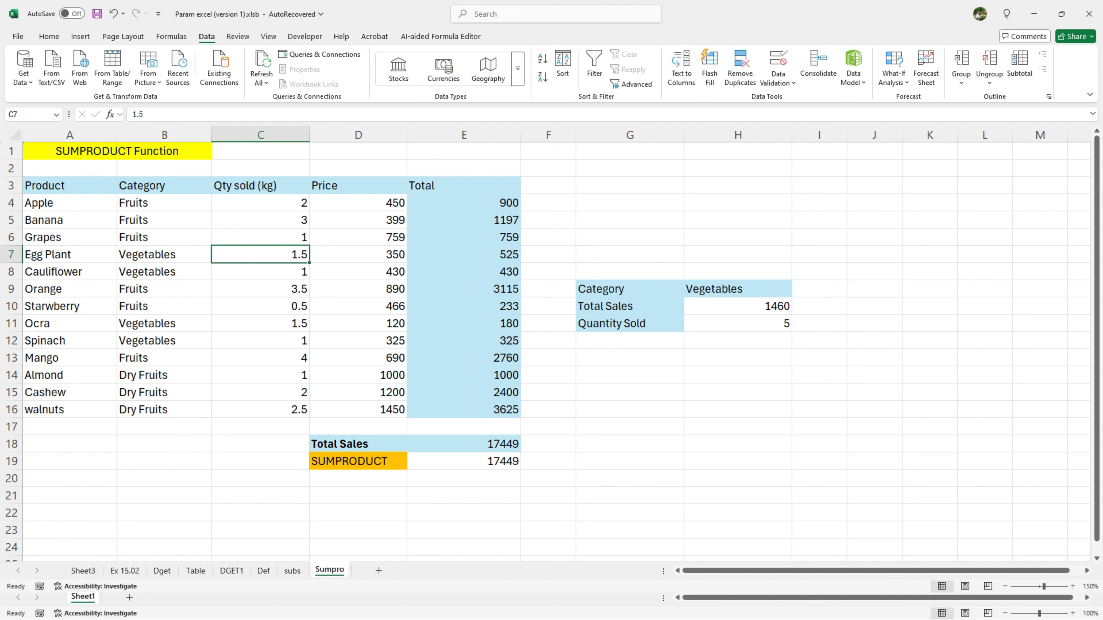
ctrl+click(261, 271)
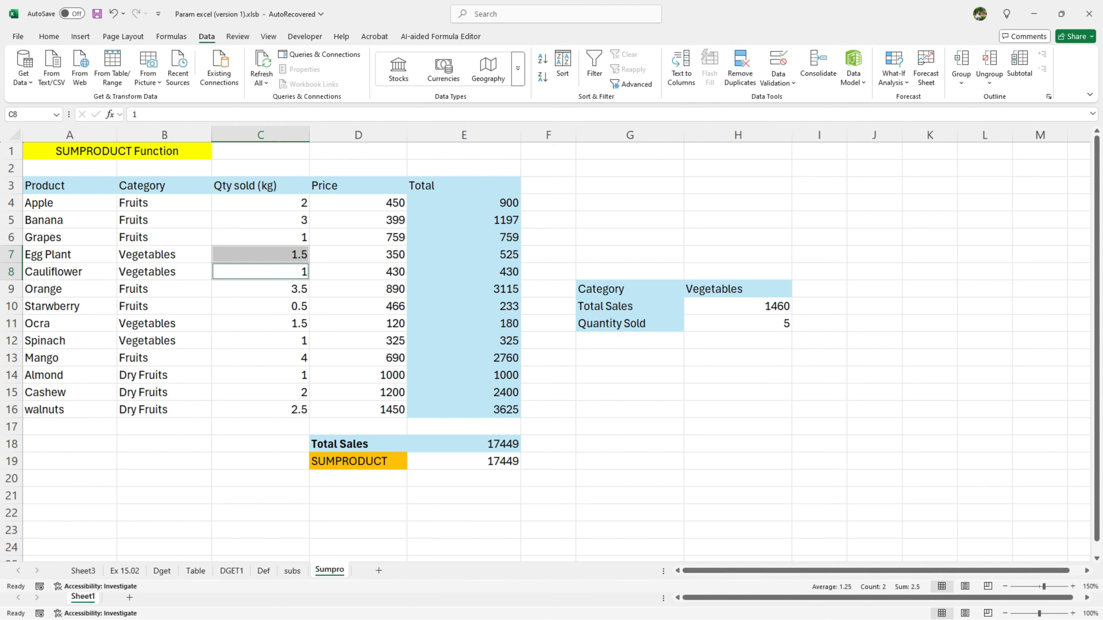
ctrl+click(261, 324)
ctrl+click(261, 341)
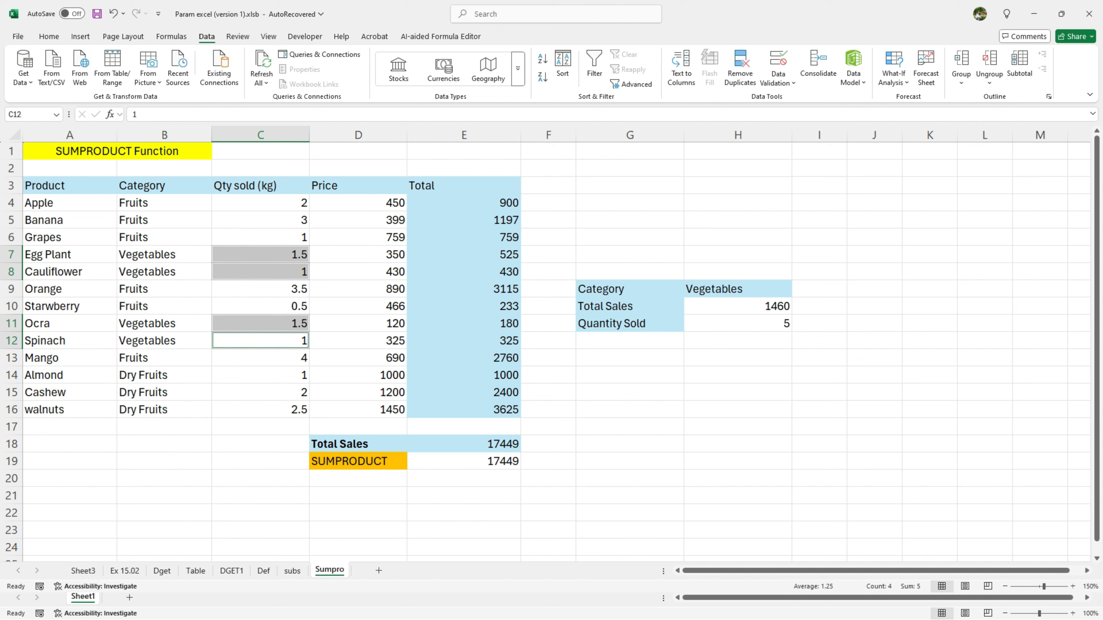
Choose Dry Fruits as the category in H9 and check the quantity sold against the sum of C14:C16.
click(738, 289)
click(796, 292)
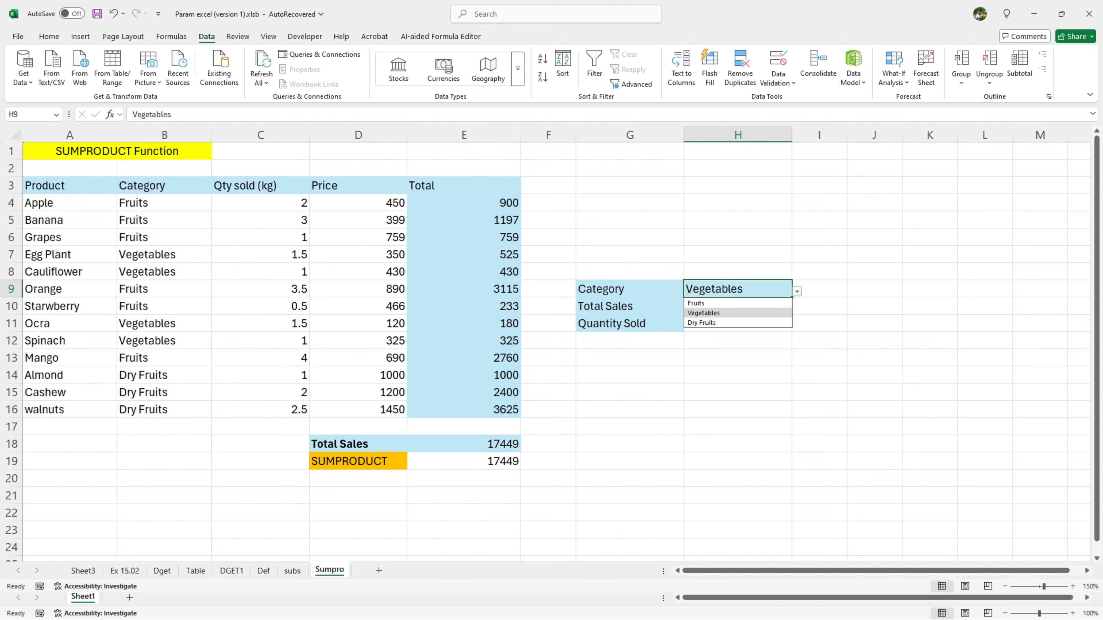
click(737, 323)
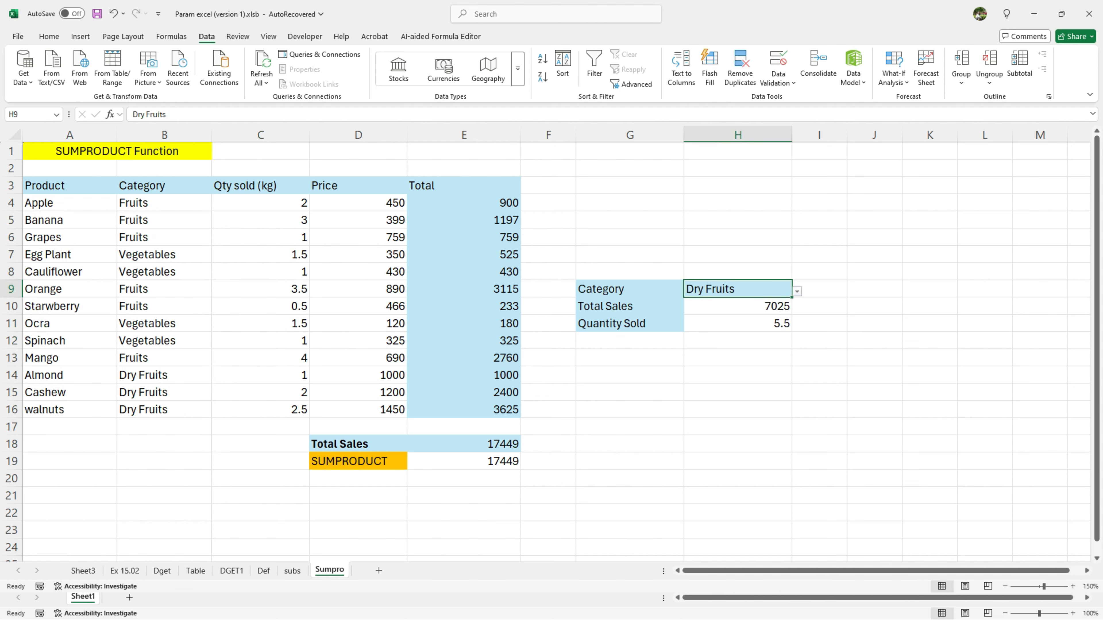
drag(260, 375, 261, 410)
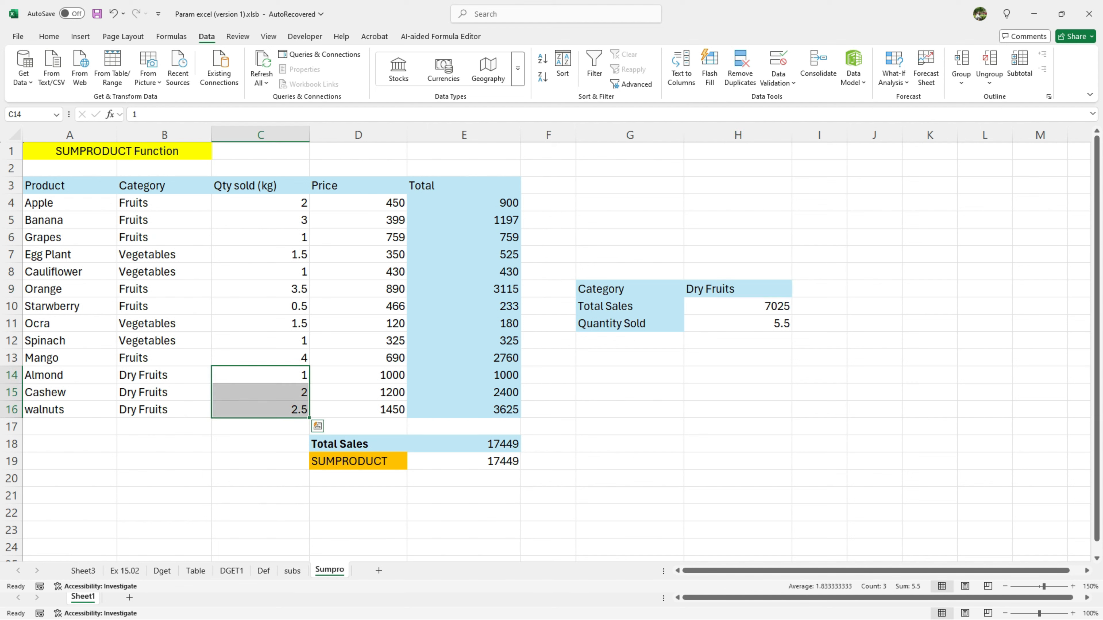
Enter =SUMPRODUCT((C4:C16=2)*(D4:D16>500)) in H13 to count the products with quantity 2 and a price above 500.
click(819, 392)
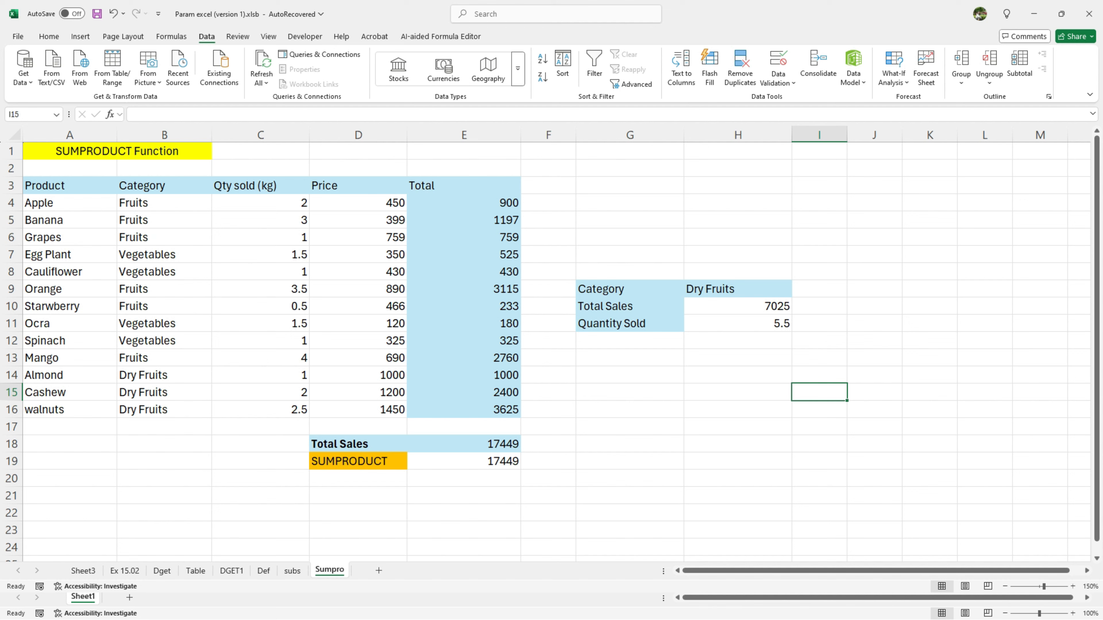
click(738, 357)
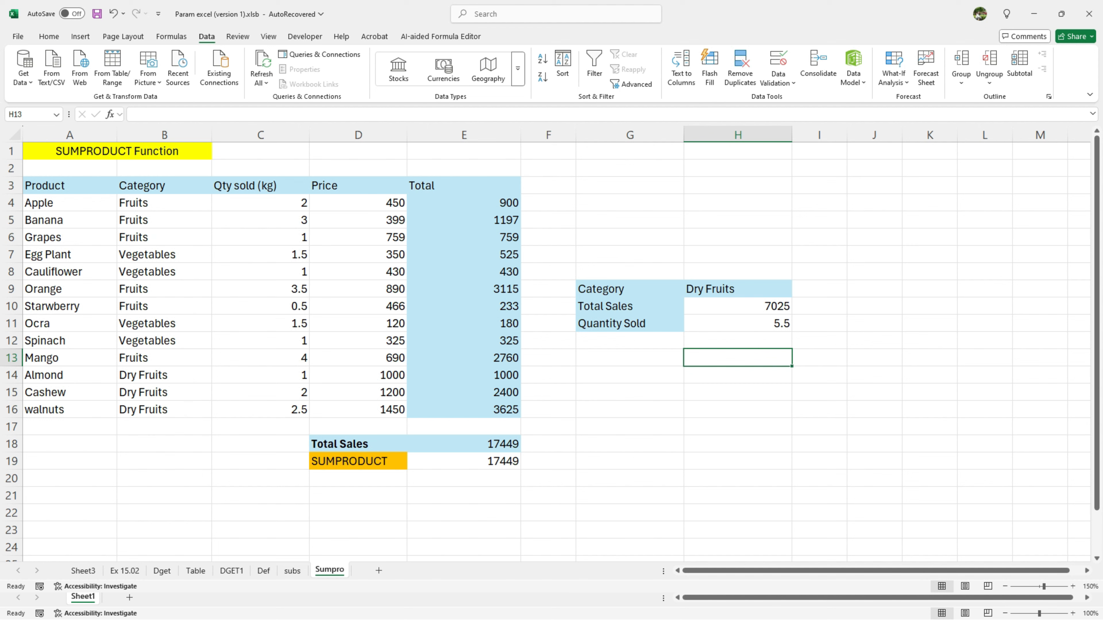
text(=sum)
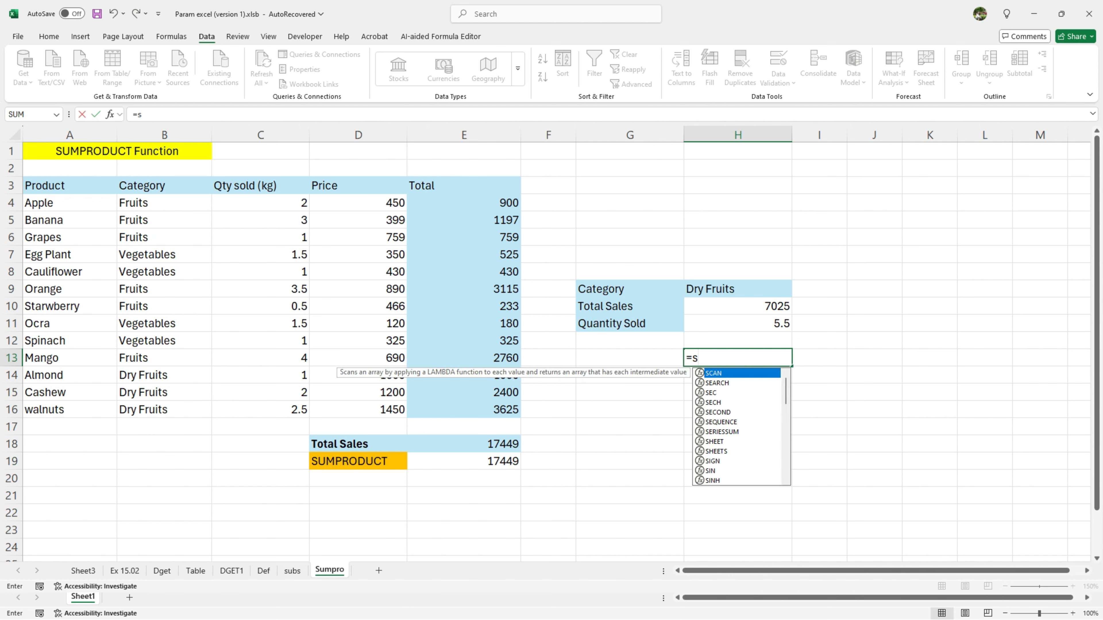
key(Down)
key(Down)
key(Down)
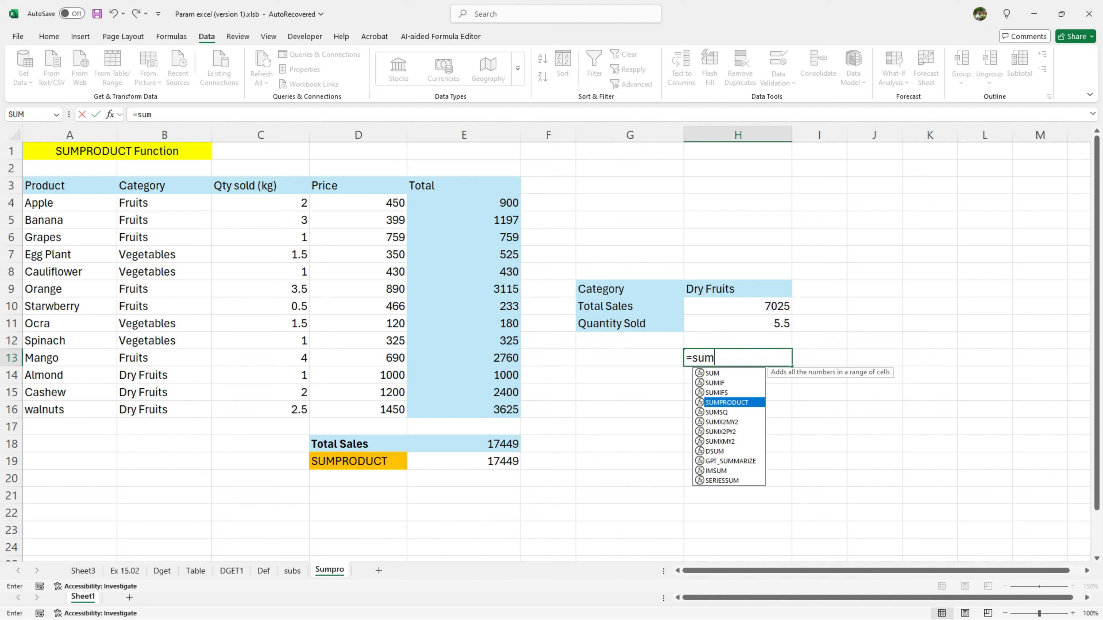
key(Tab)
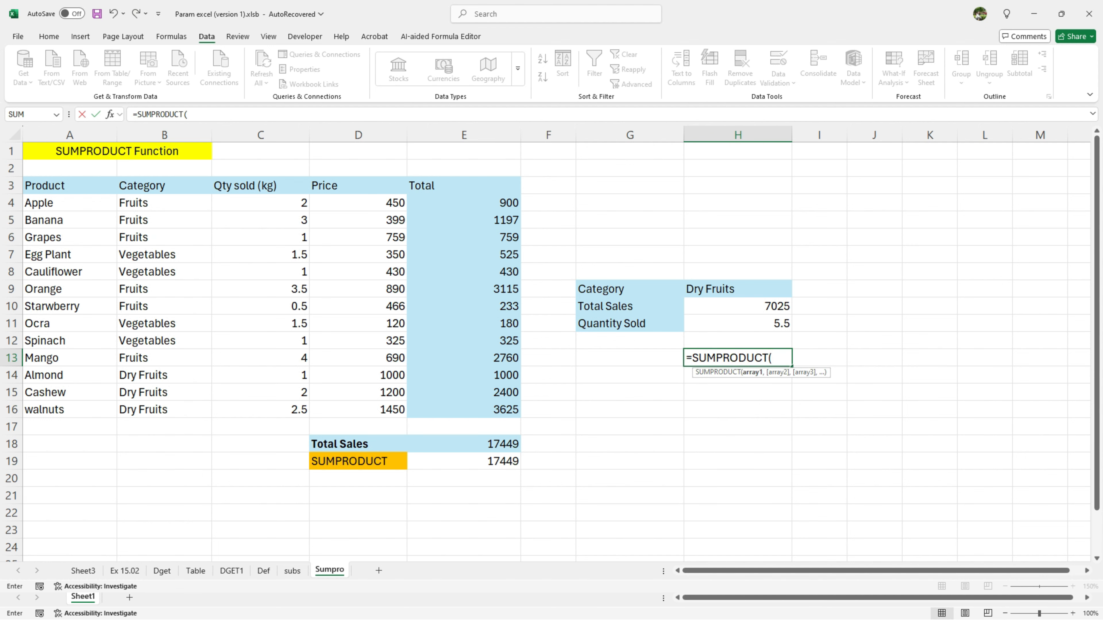
text(()
drag(299, 203, 303, 412)
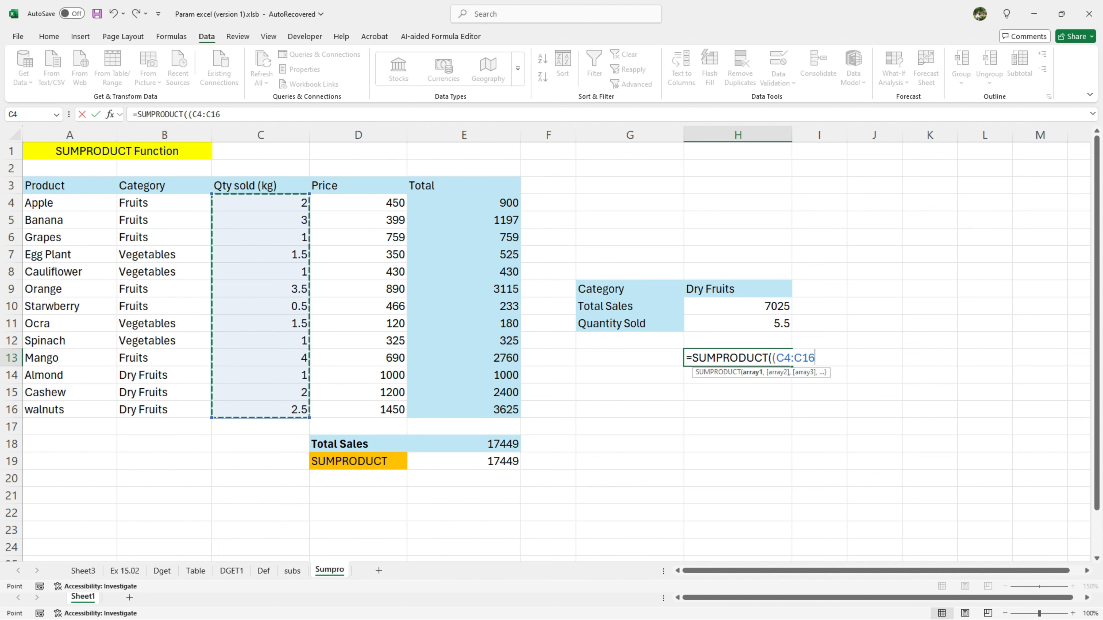
text(=2))
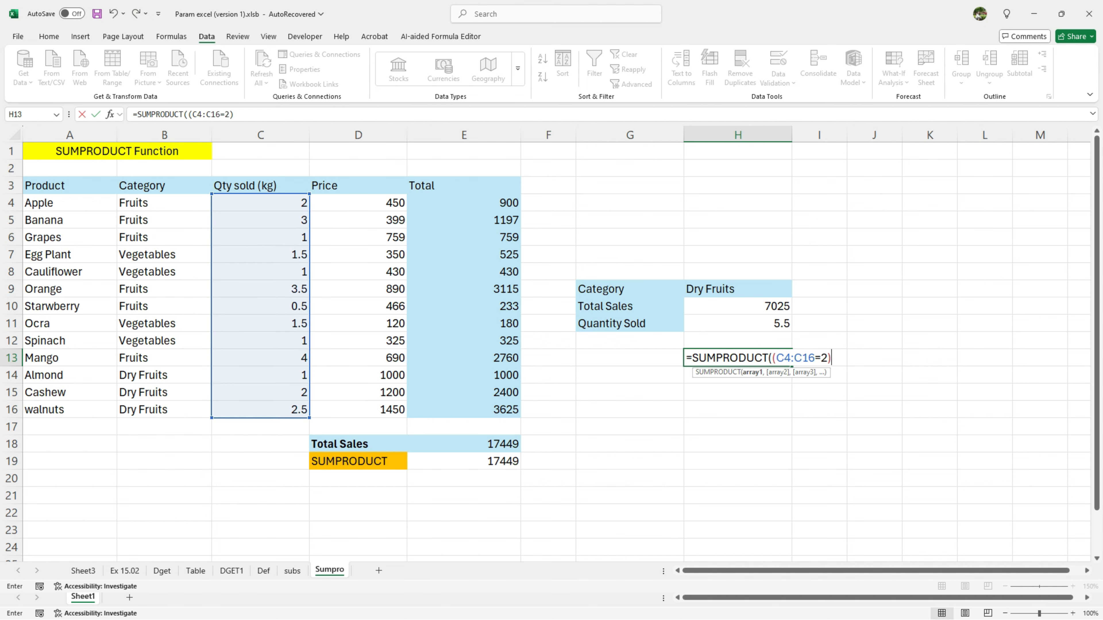
text(*()
drag(396, 200, 404, 417)
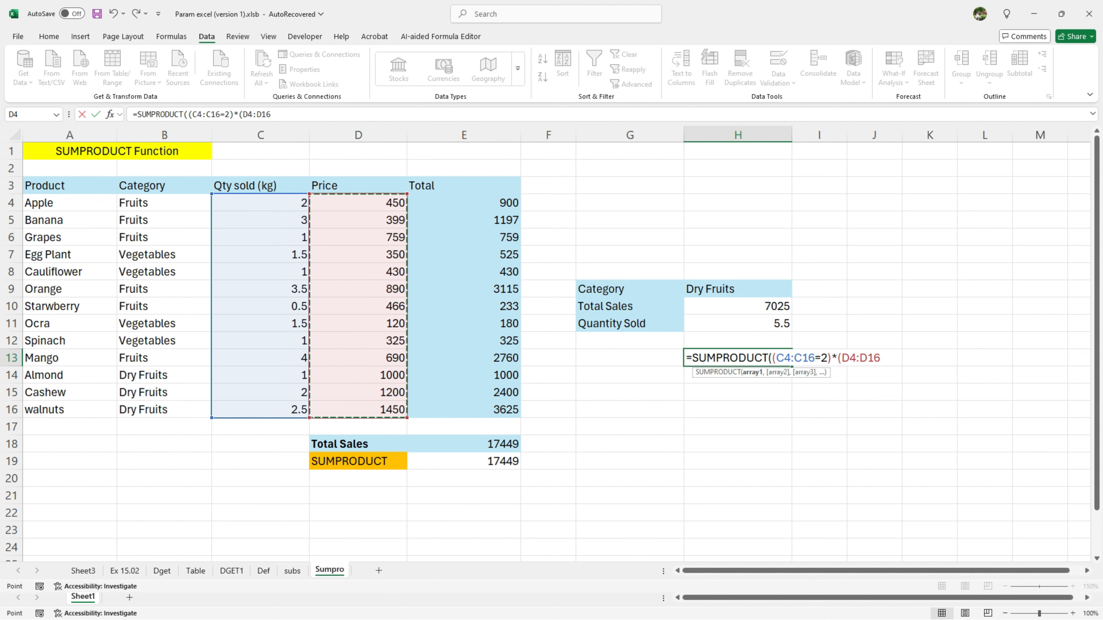
text(>500)
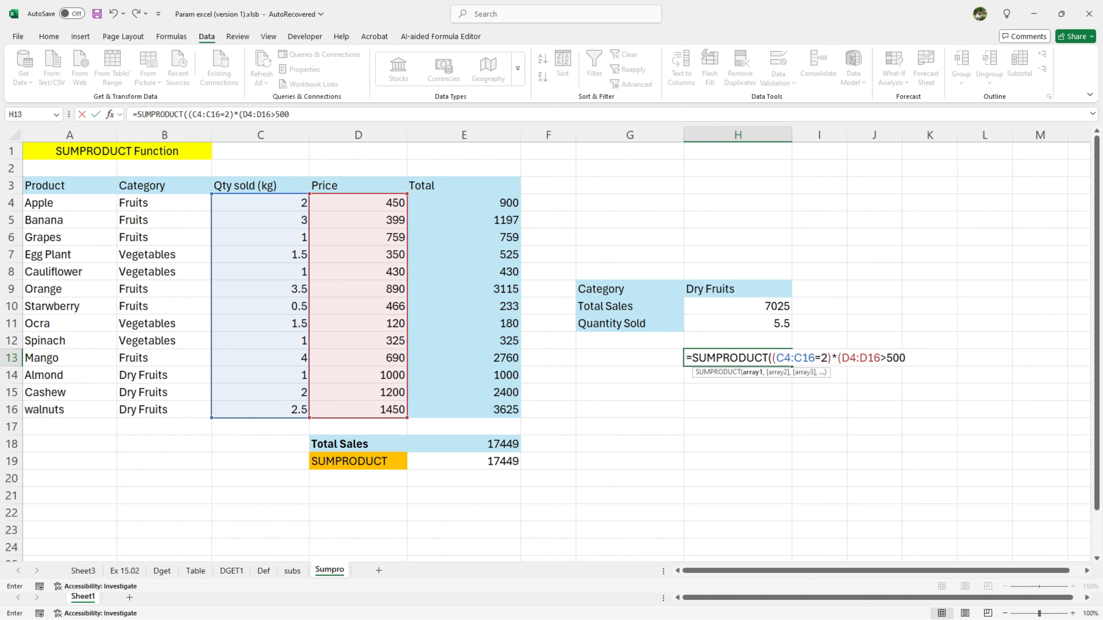
text()))
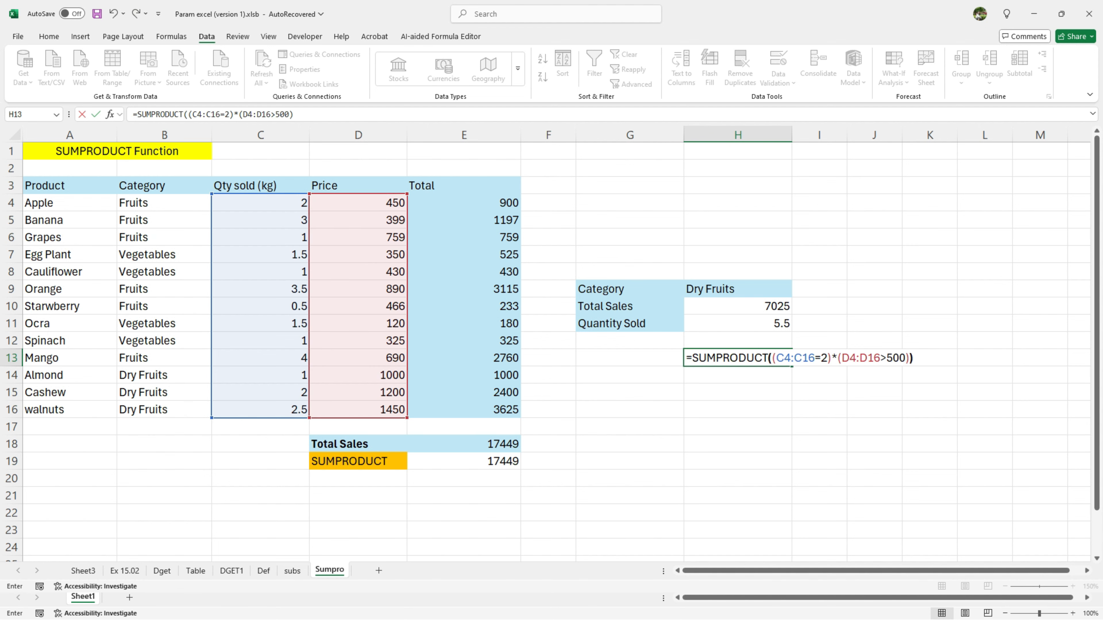
key(Return)
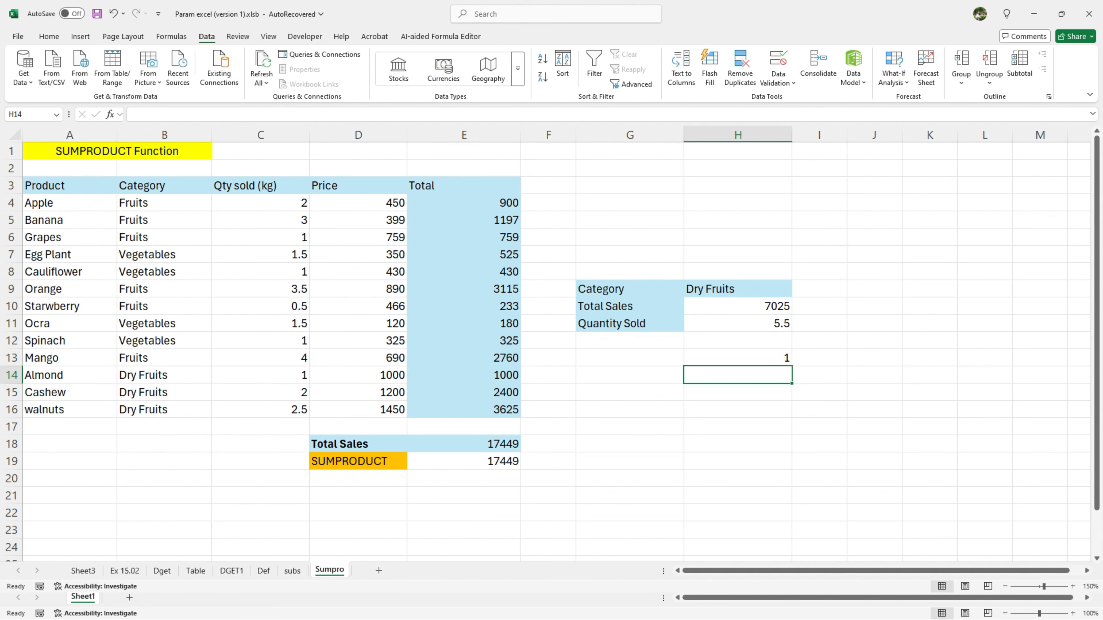
Check the H13 count against the quantities of 2 in C4 and C15 and their prices in D4 and D15.
click(738, 357)
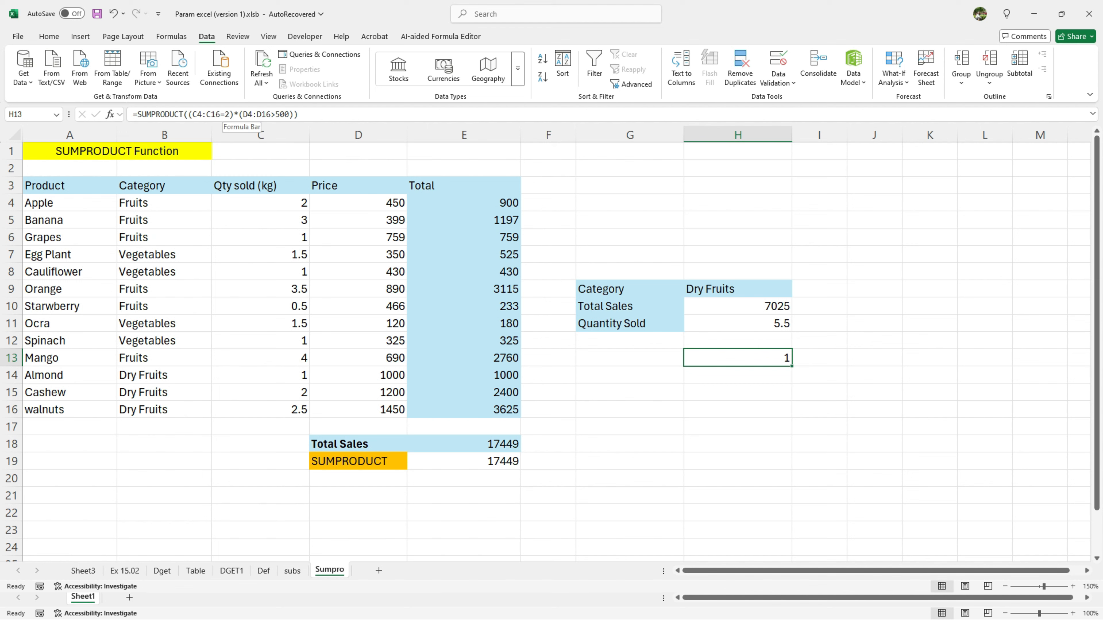
click(261, 393)
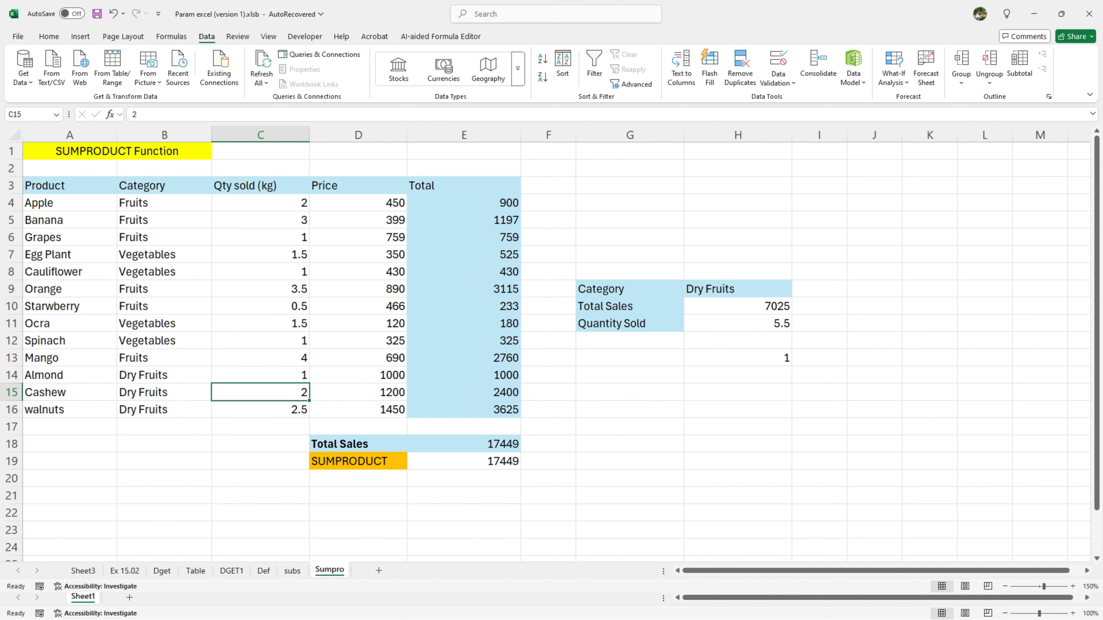
ctrl+click(260, 202)
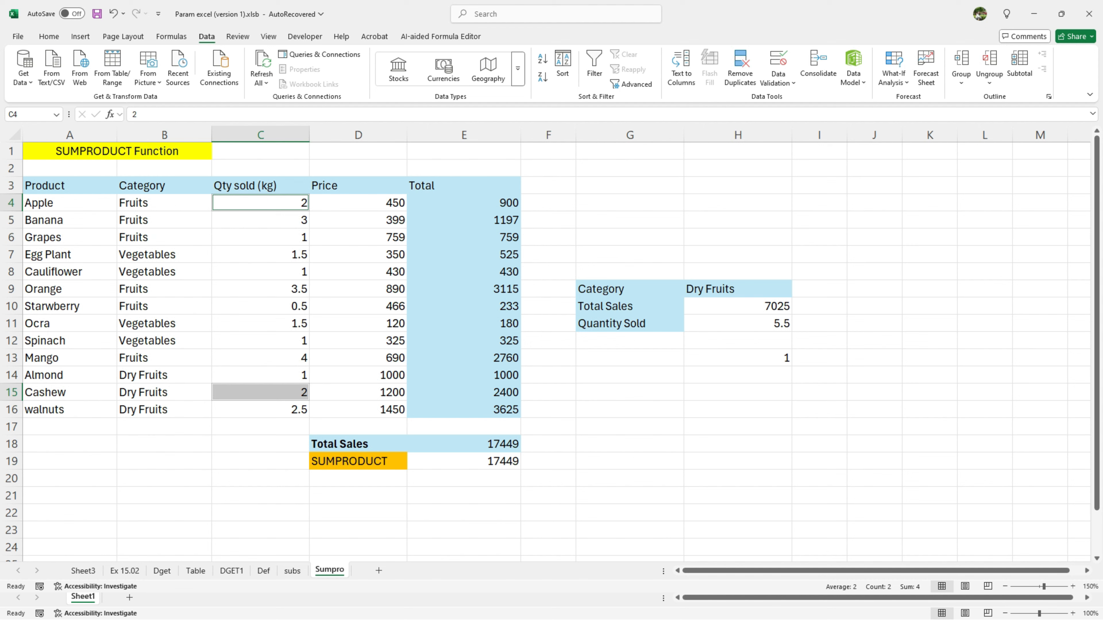
ctrl+click(358, 392)
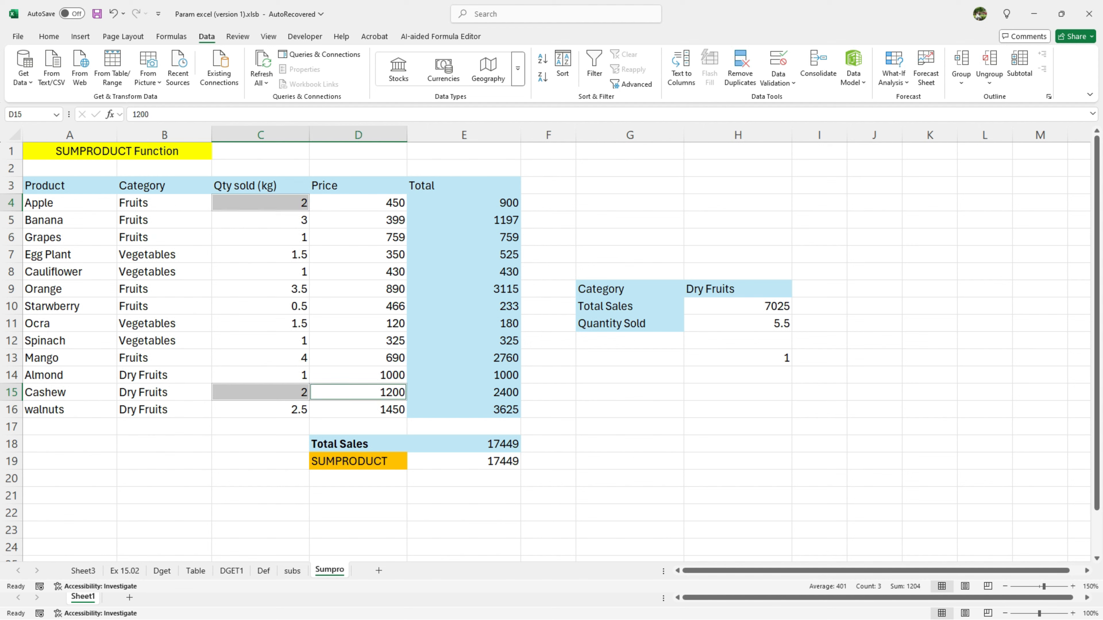
ctrl+click(358, 203)
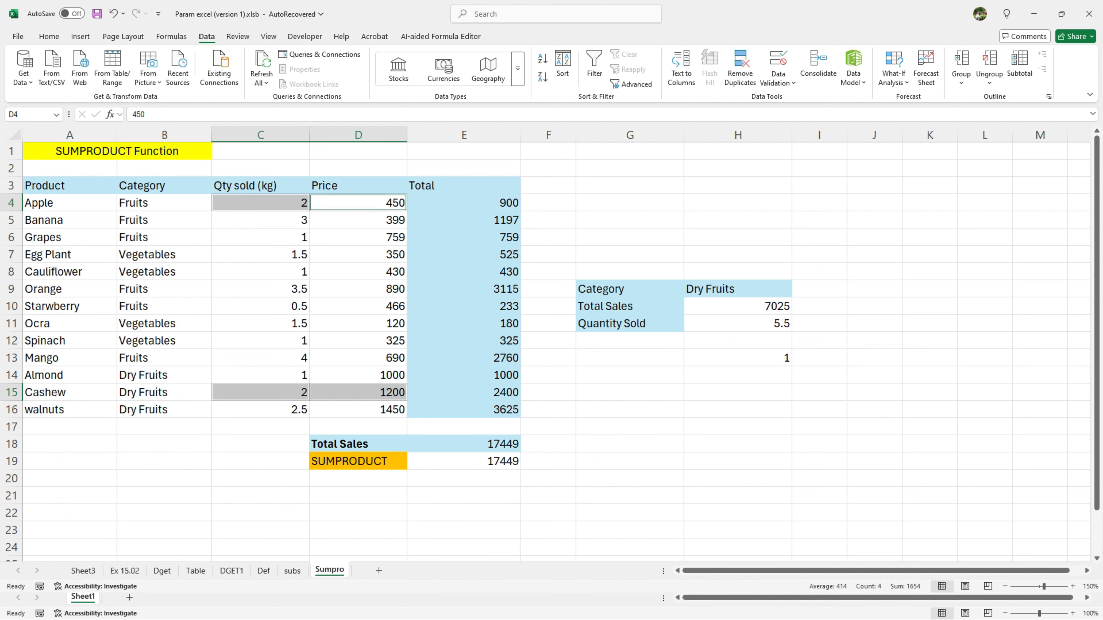
click(260, 202)
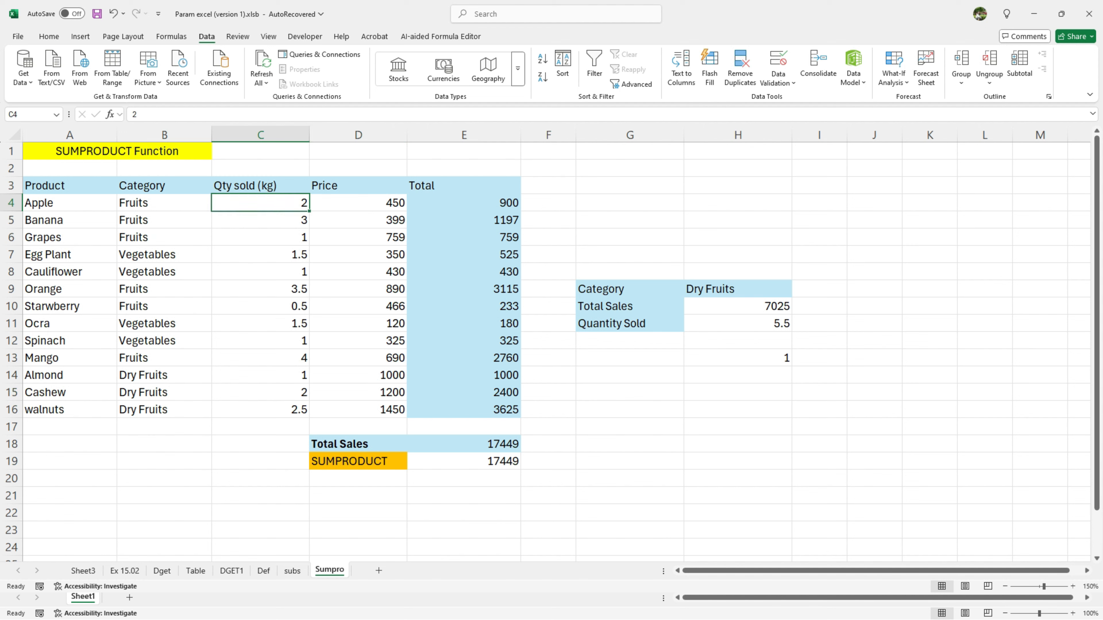
ctrl+click(358, 203)
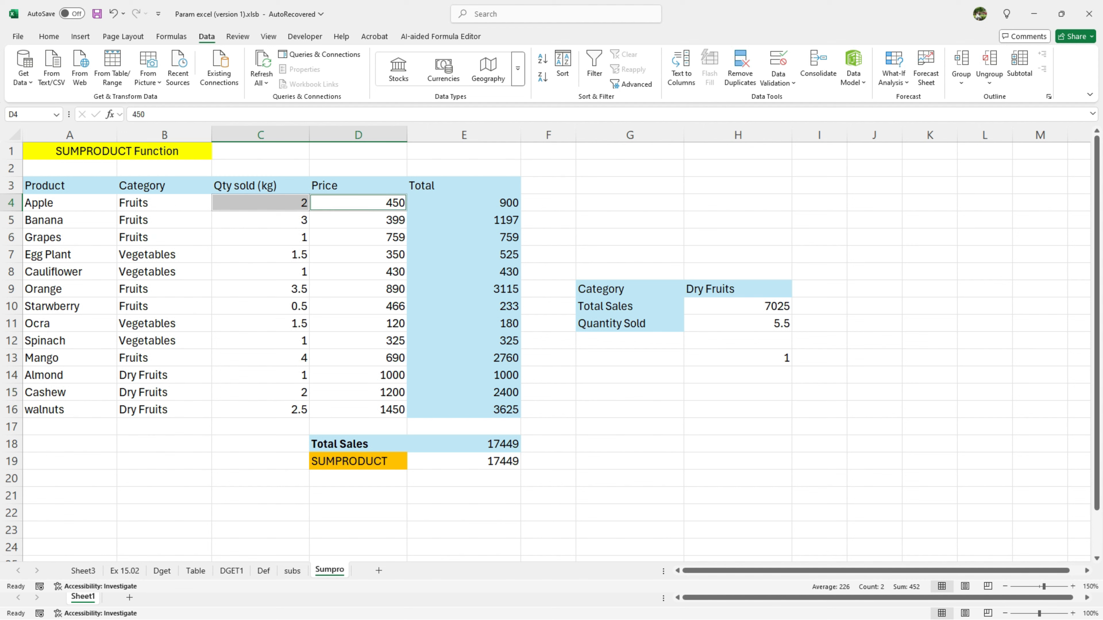
Change the quantity condition in the H13 formula to C4:C16=1.
click(738, 358)
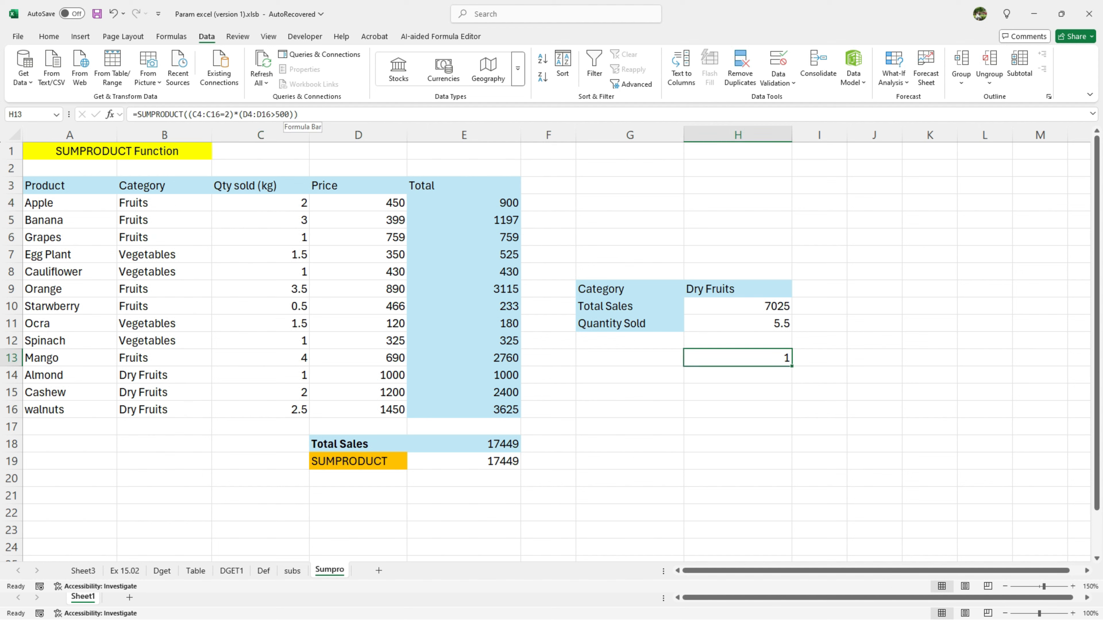
click(230, 114)
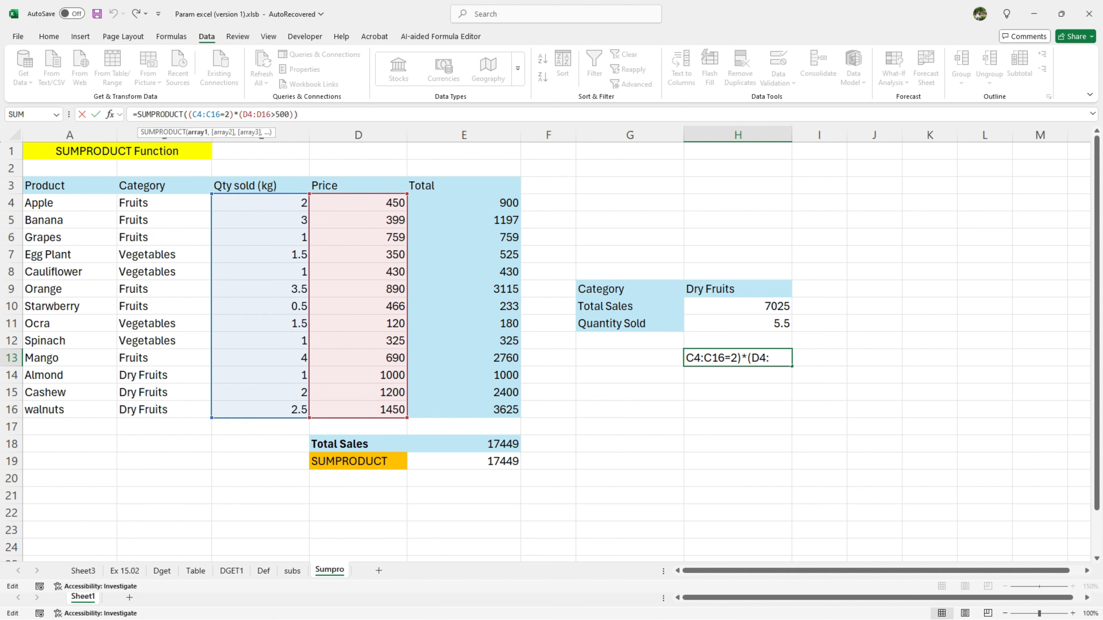
key(BackSpace)
text(1)
key(Return)
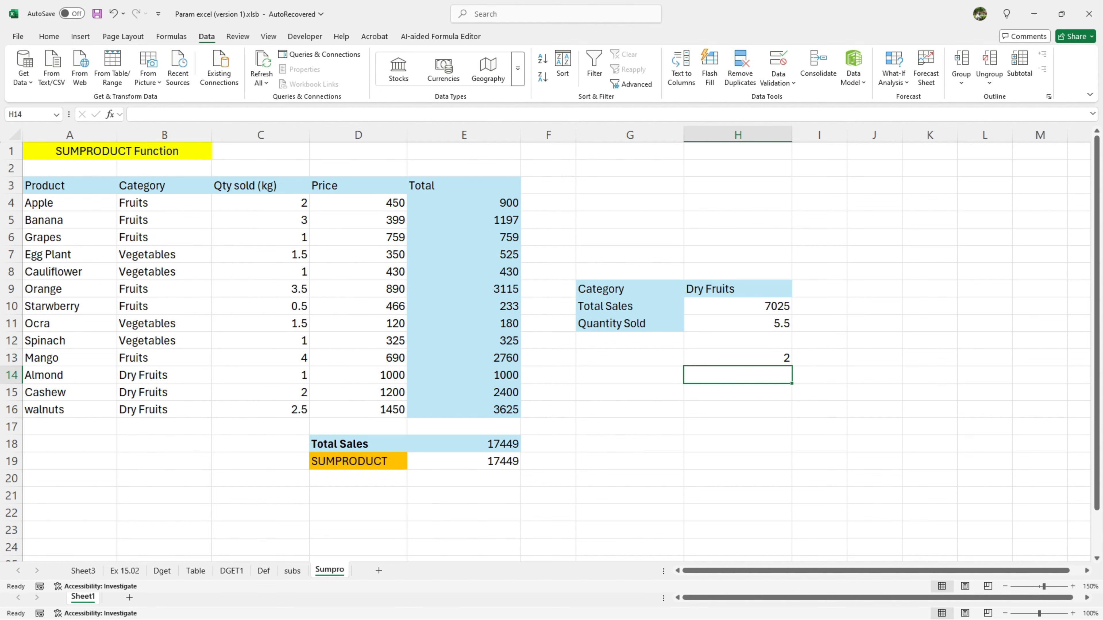
Select H13 together with the quantities equal to 1 in C6, C8, C12 and C14 to examine the matching products.
click(737, 358)
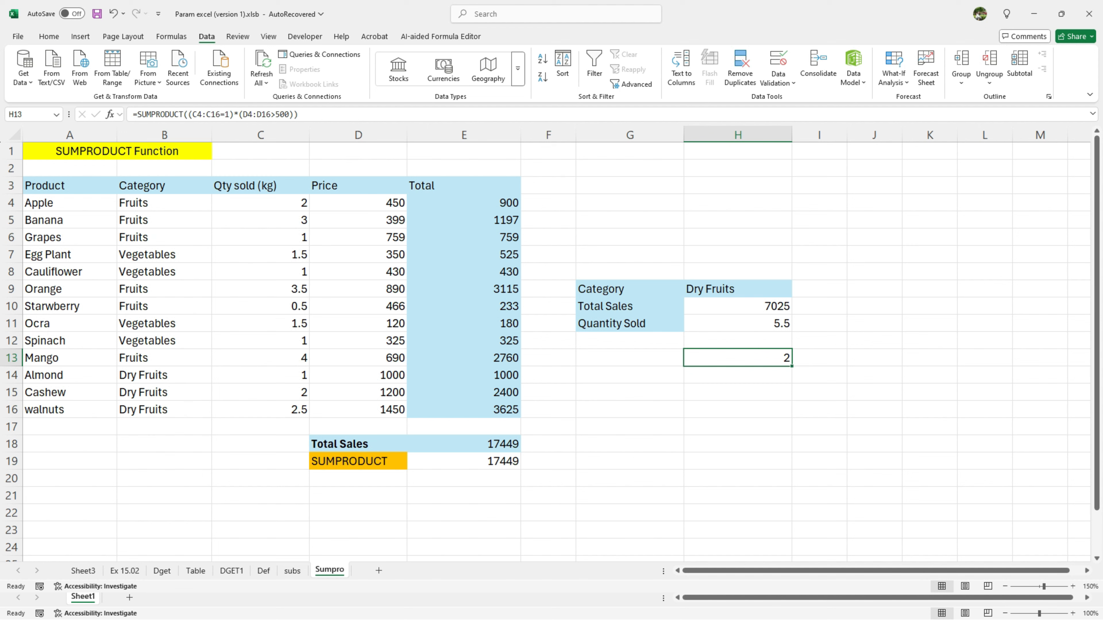
ctrl+click(261, 376)
ctrl+click(260, 341)
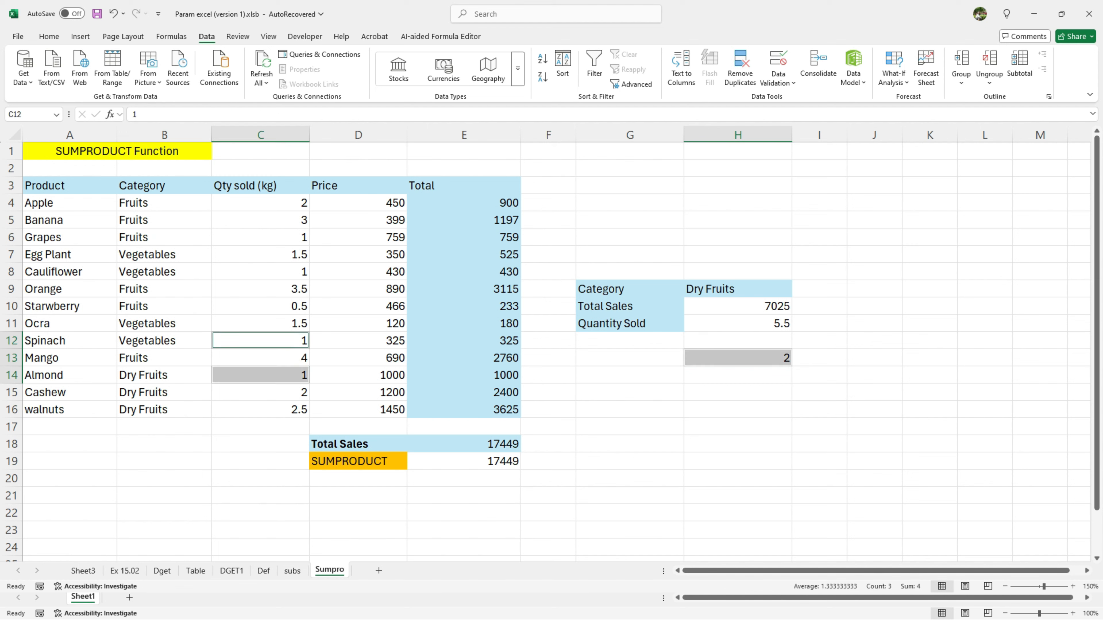
ctrl+click(261, 238)
ctrl+click(261, 273)
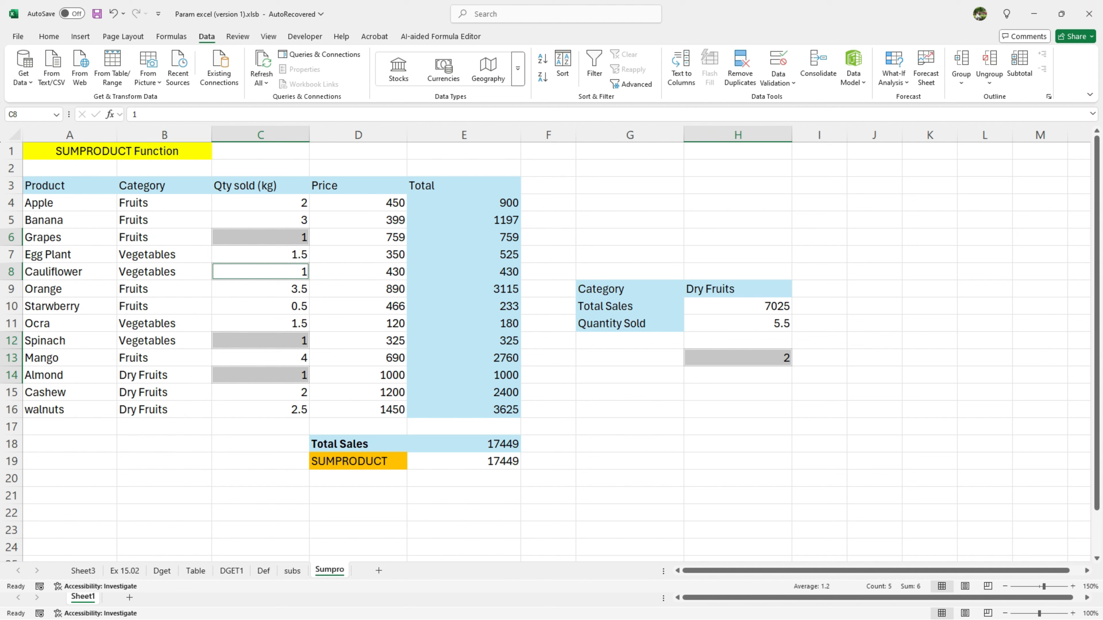
Compare the prices in D6, D14, D12 and D8 with the 500 limit, deselecting the quantities of the qualifying products.
ctrl+click(359, 238)
ctrl+click(358, 237)
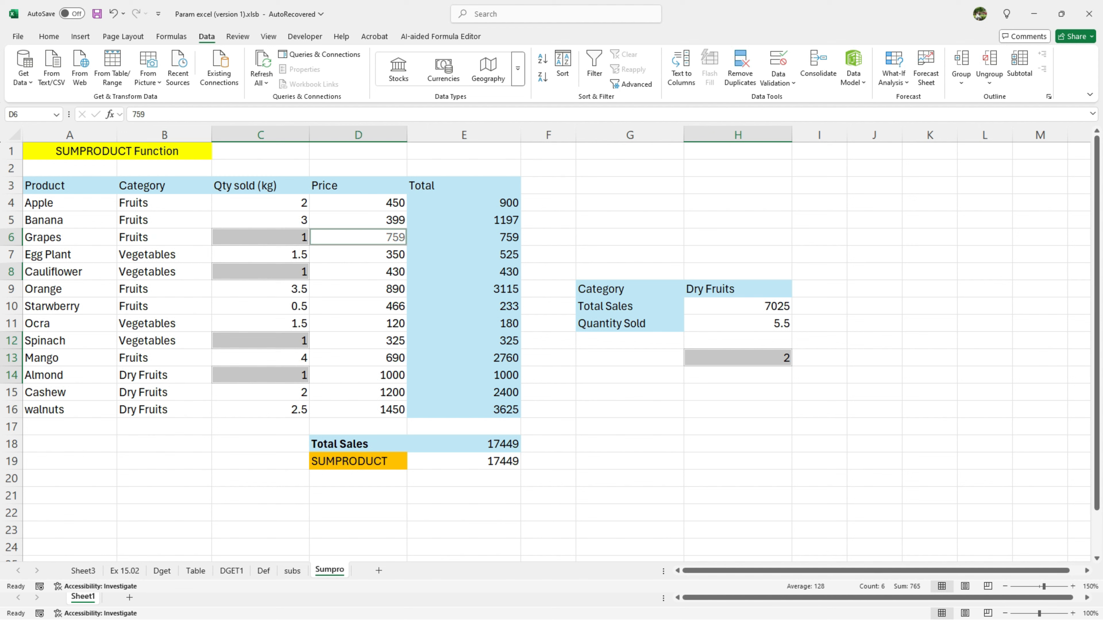
ctrl+click(261, 237)
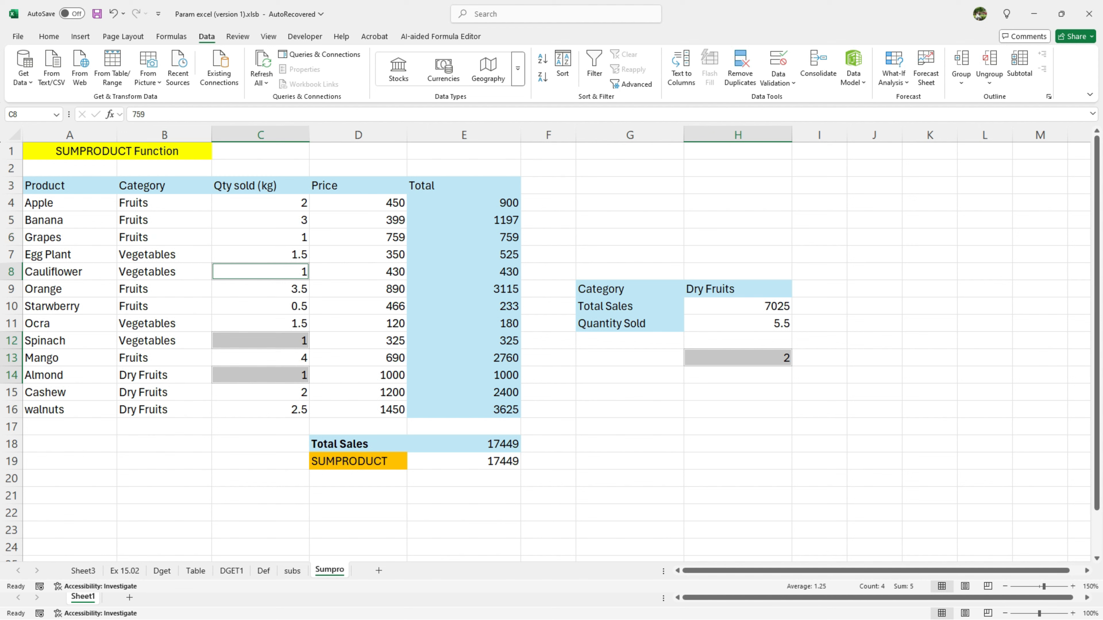
ctrl+click(358, 375)
ctrl+click(358, 375)
ctrl+click(261, 375)
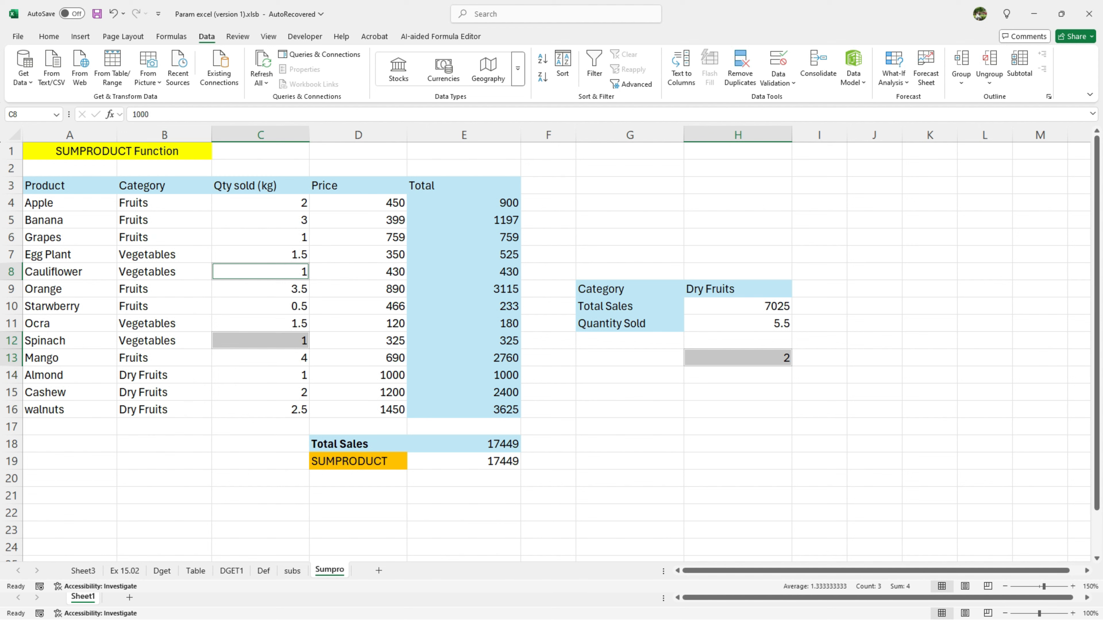
ctrl+click(358, 341)
ctrl+click(358, 271)
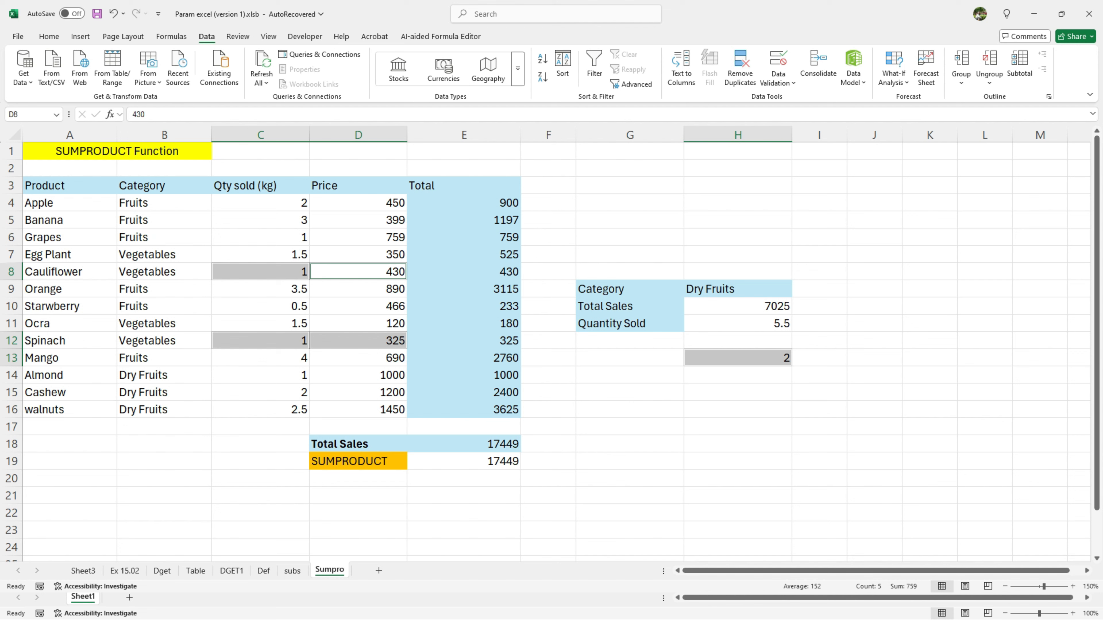
Review the H13 formula and the quantity range C4:C16 it evaluates.
click(738, 410)
click(738, 358)
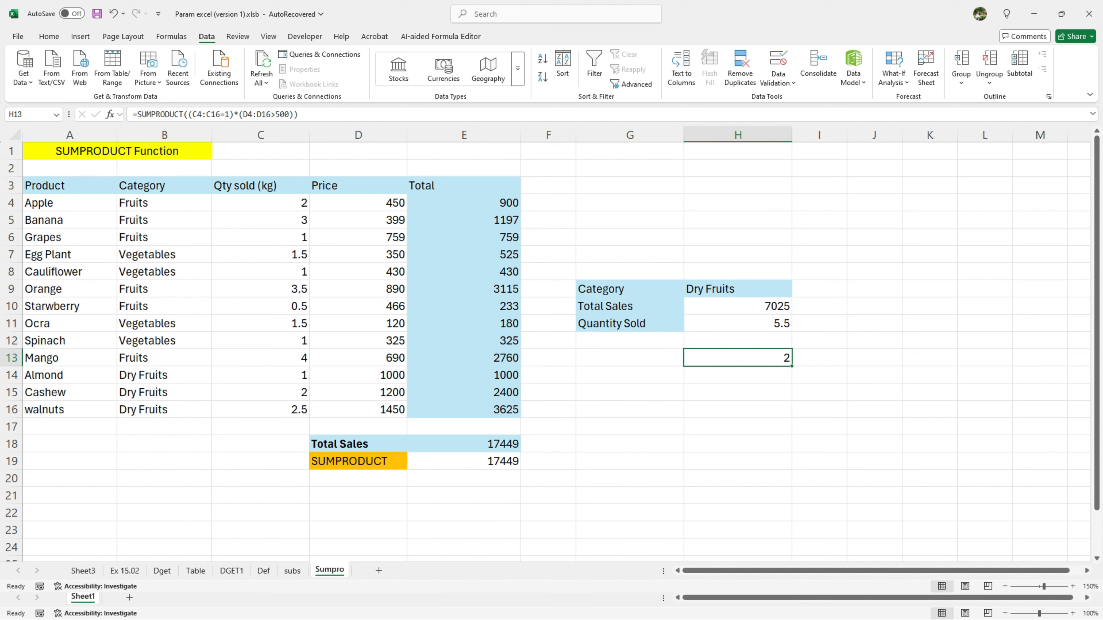
drag(260, 202, 260, 409)
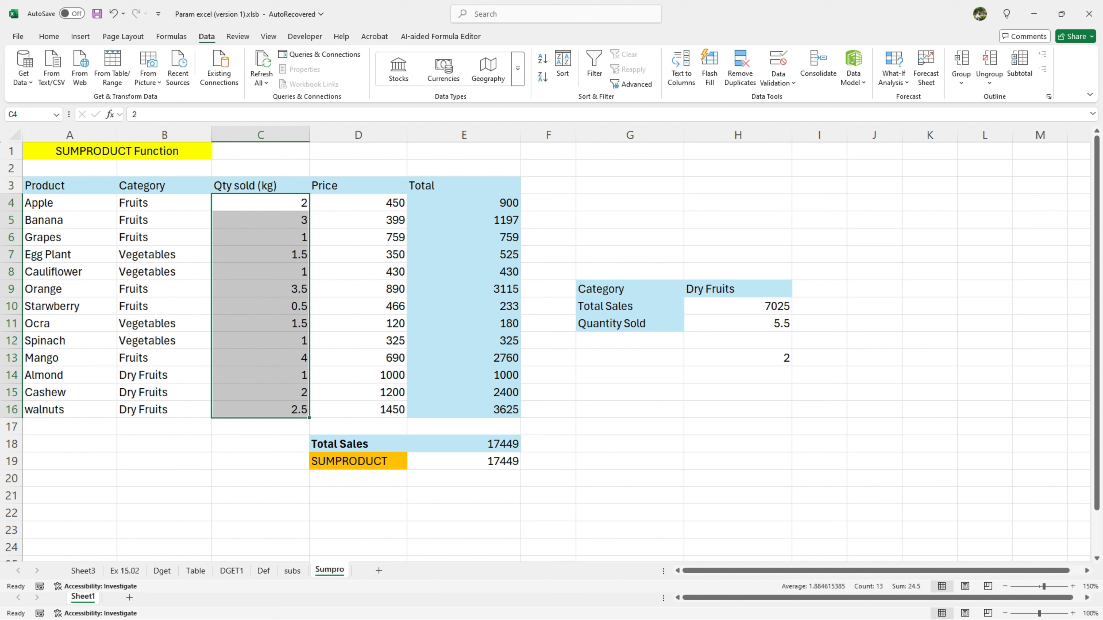
click(629, 496)
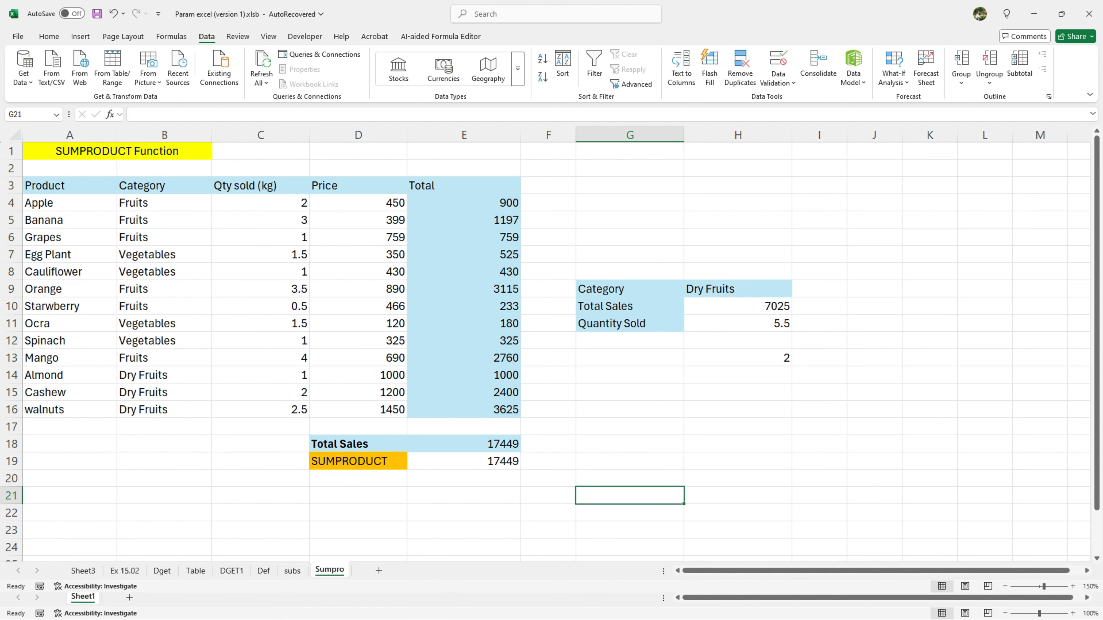
Shorten the price array in the E19 formula so it reads =SUMPRODUCT(C4:C16,D4:D15).
click(464, 461)
double_click(477, 461)
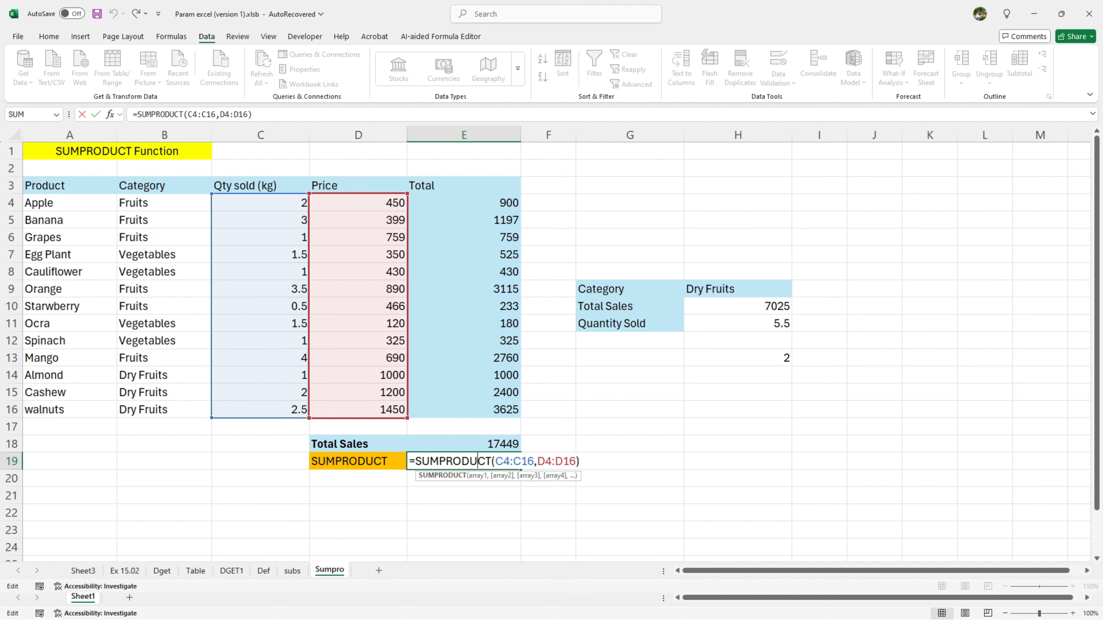
click(359, 427)
click(469, 461)
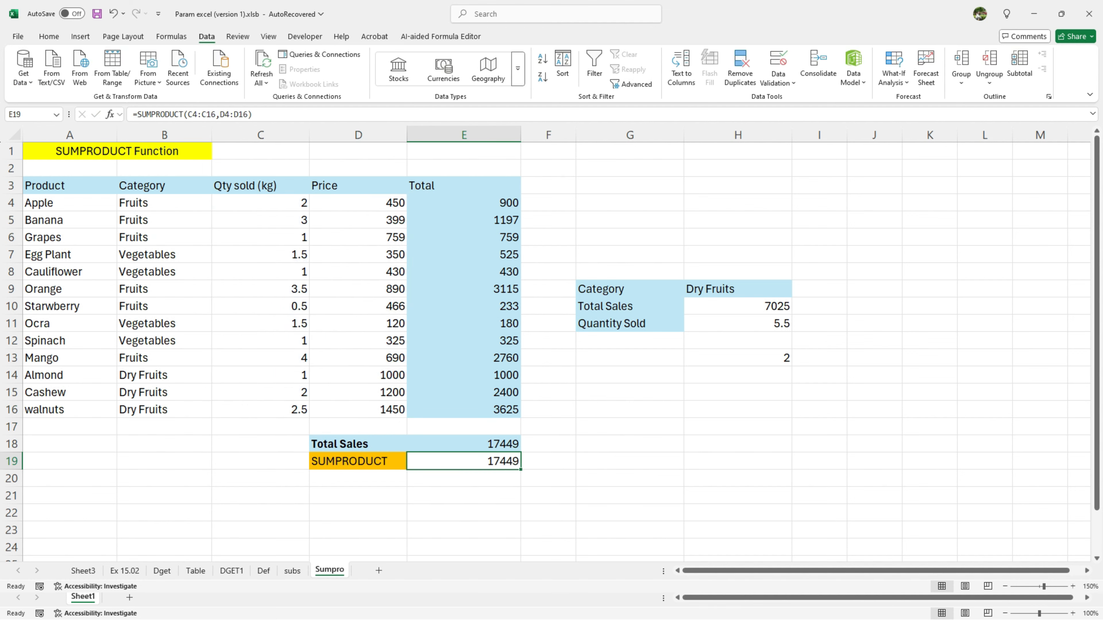
double_click(469, 461)
drag(407, 418, 406, 397)
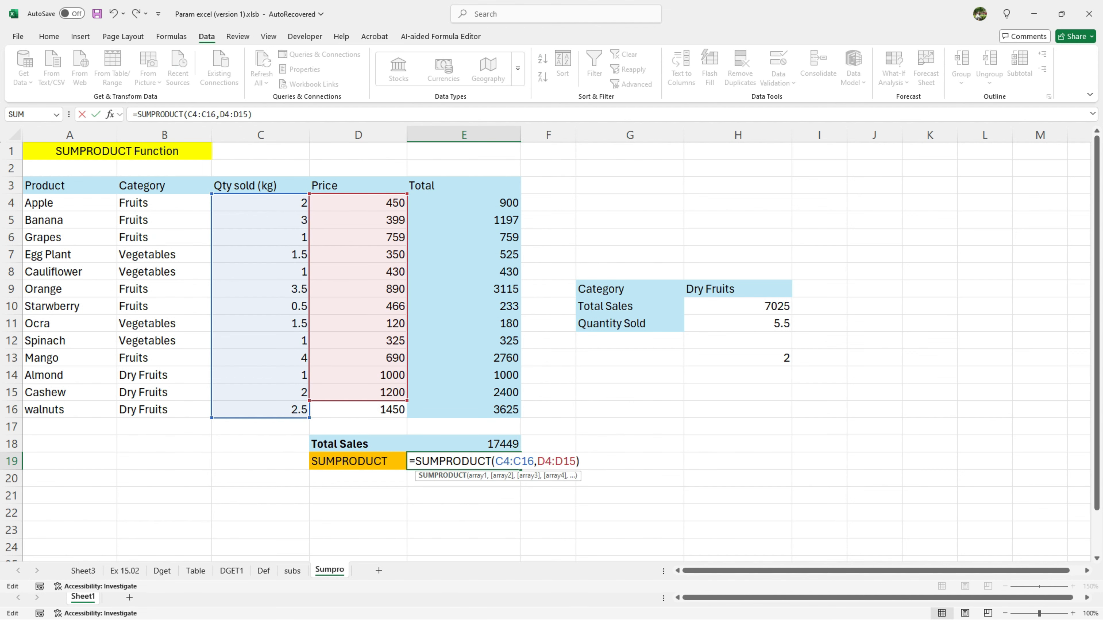
key(Return)
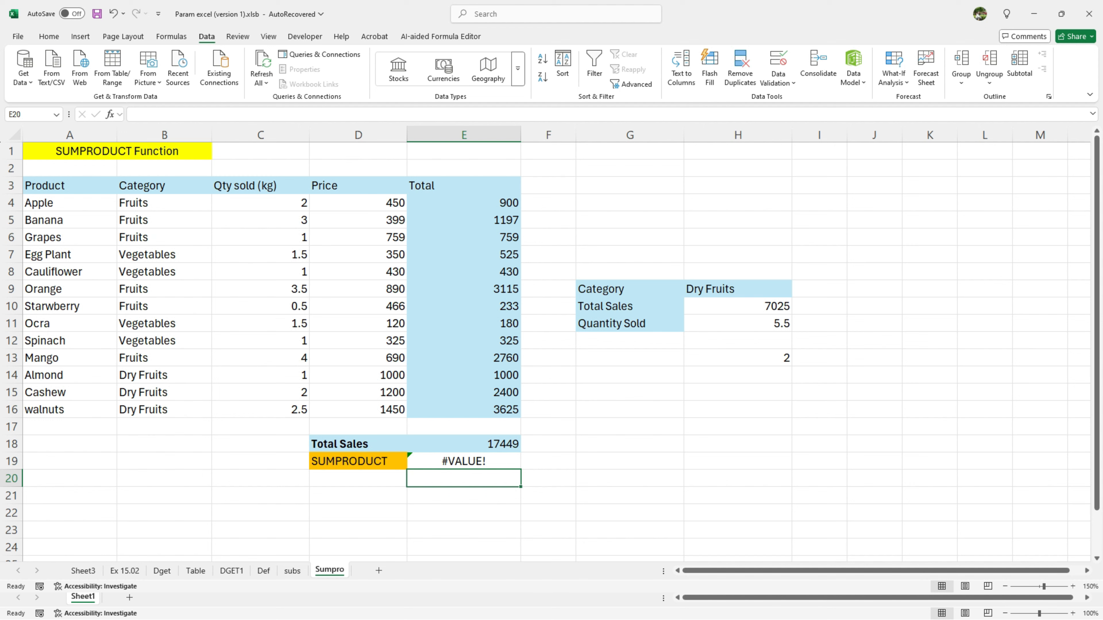
Extend the price array in the E19 formula so it reads =SUMPRODUCT(C4:C16,D4:D16).
click(464, 461)
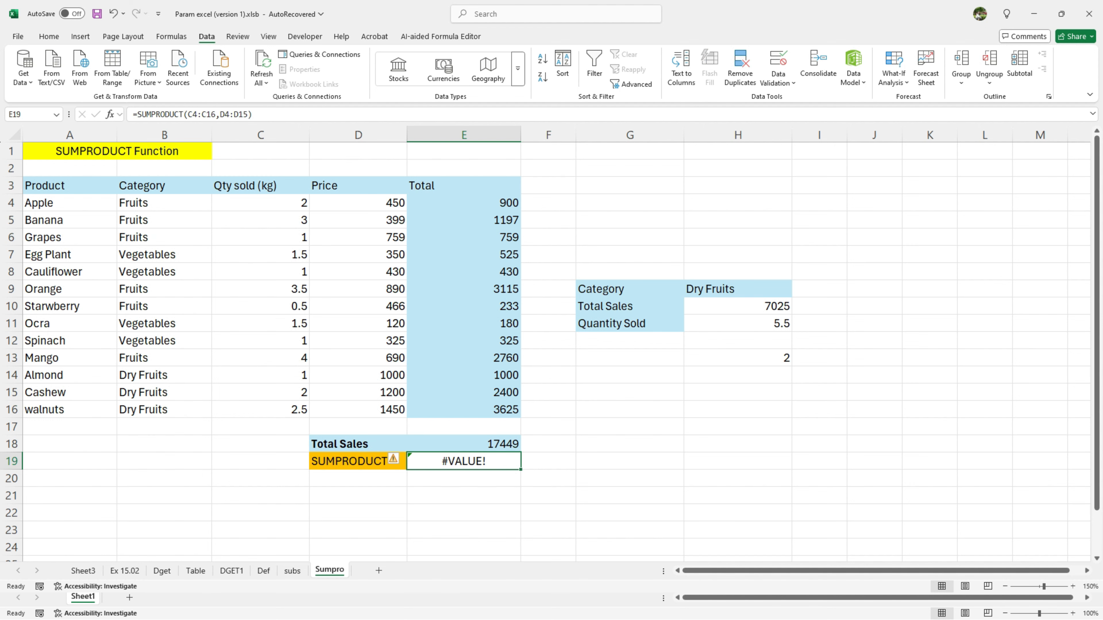
double_click(491, 461)
drag(407, 400, 407, 413)
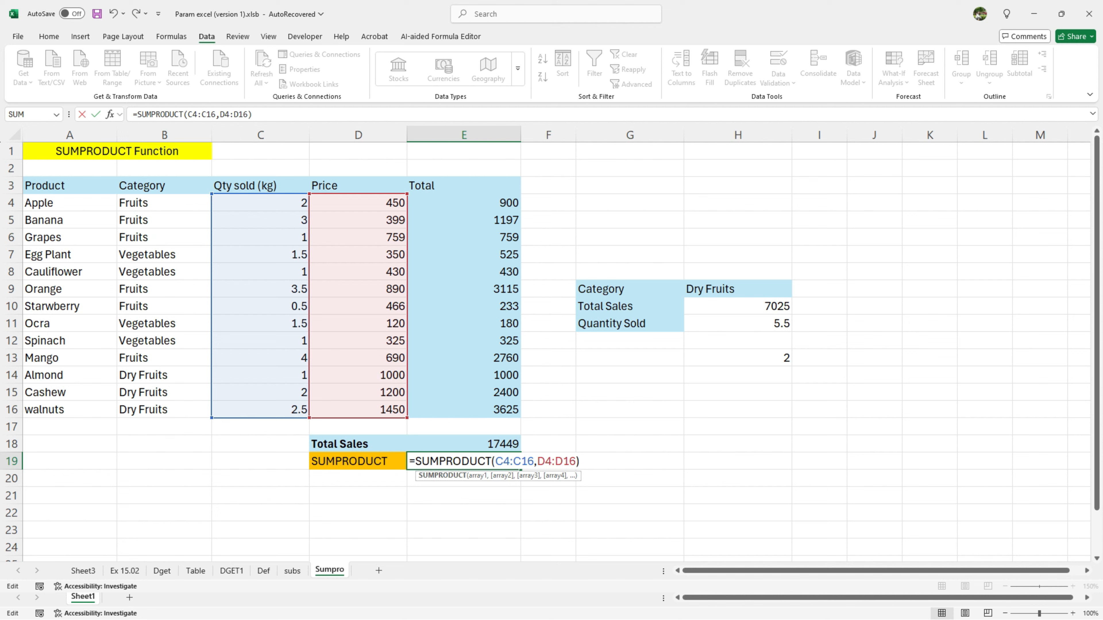
Replace the prices in D10 and D11 with the text entries hjhk and ggj to test non-numeric values.
click(358, 307)
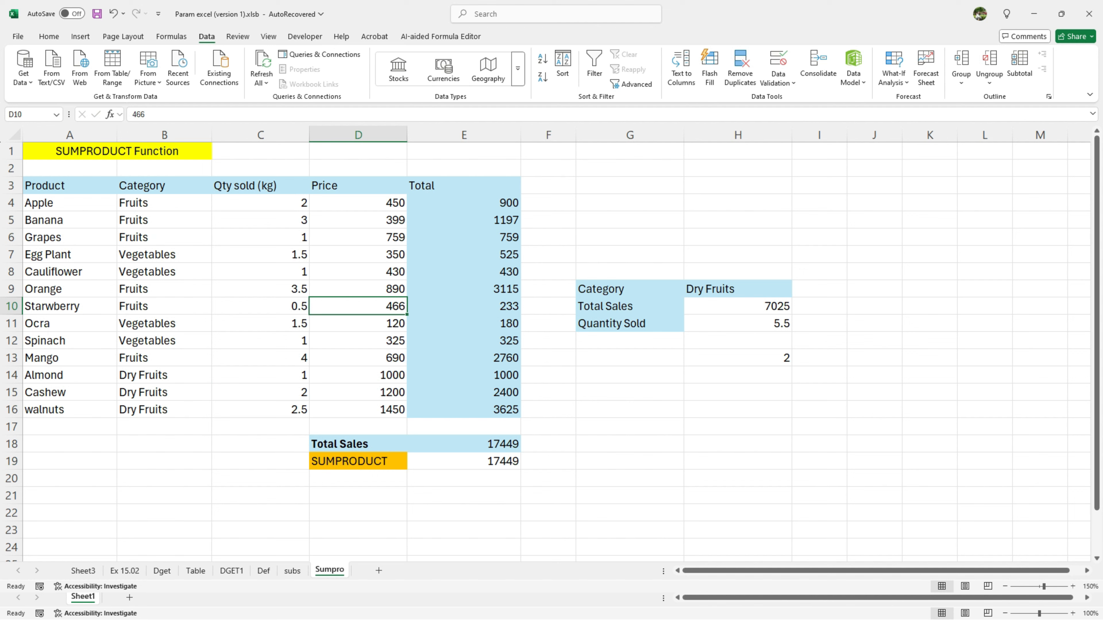
text(hjhk)
key(Return)
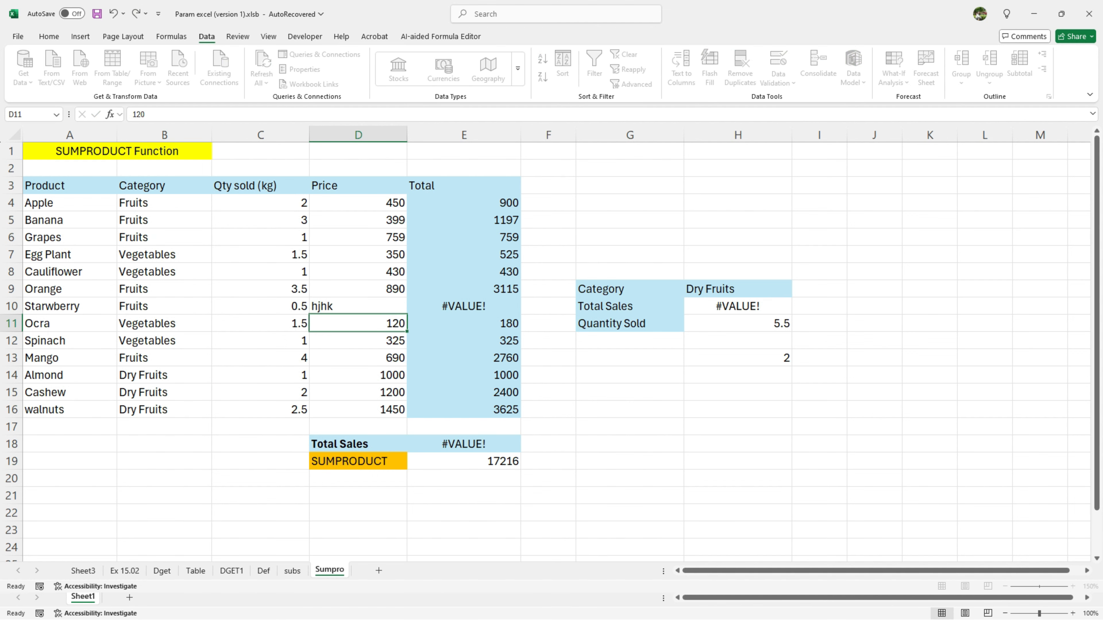
text(ggj)
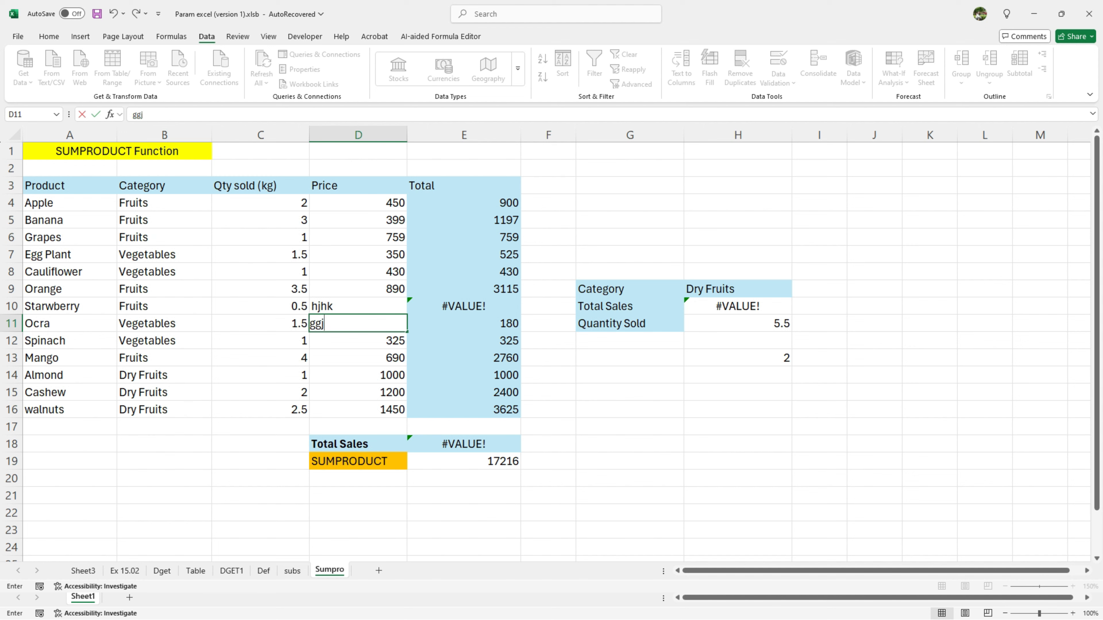
key(Return)
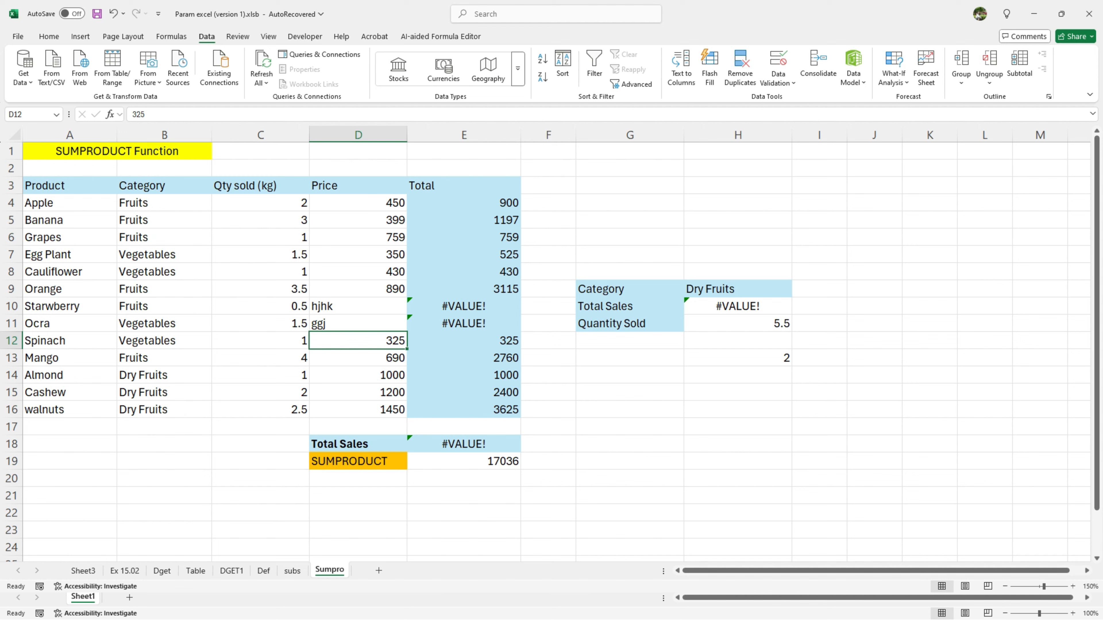
Undo both text entries in price cells D10 and D11.
key(ctrl+z)
key(ctrl+z)
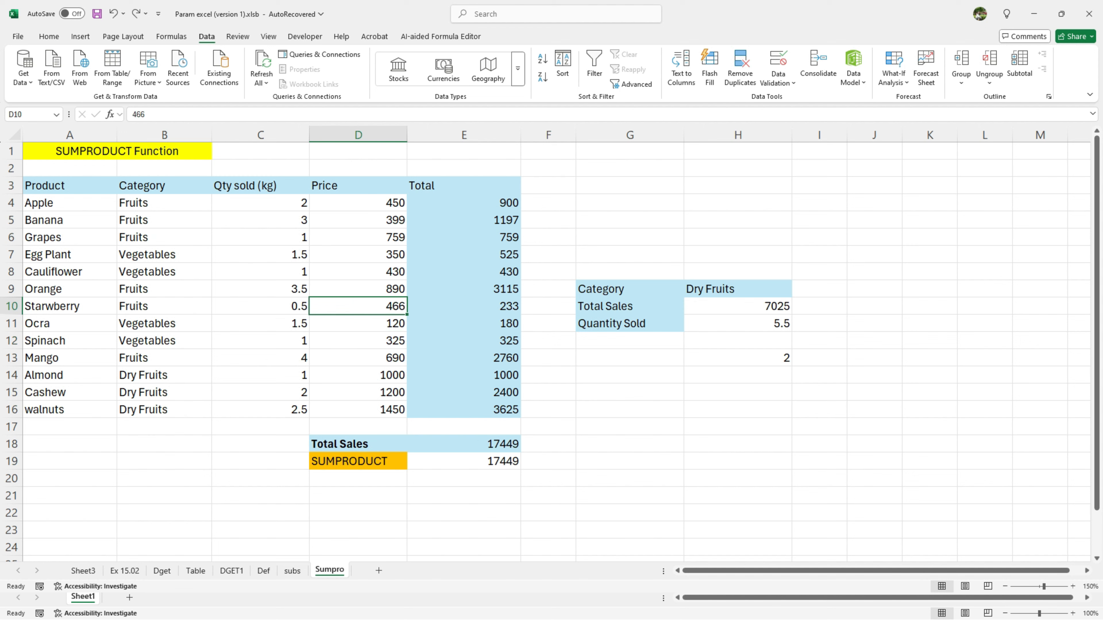